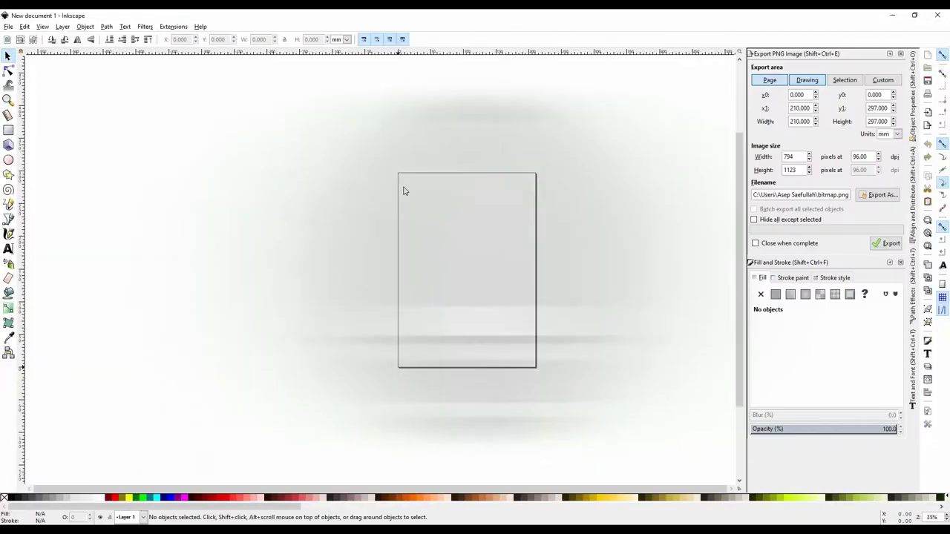
- Set the page background colour to 1b1b1bff in Document Properties and close the dialog
click(8, 26)
click(41, 191)
drag(828, 132, 413, 117)
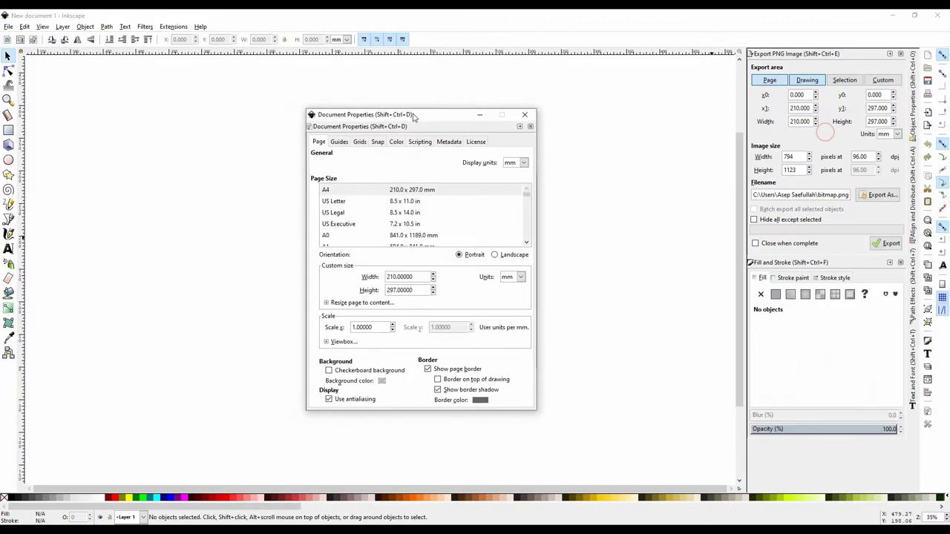
click(382, 381)
text(1b1b1bff)
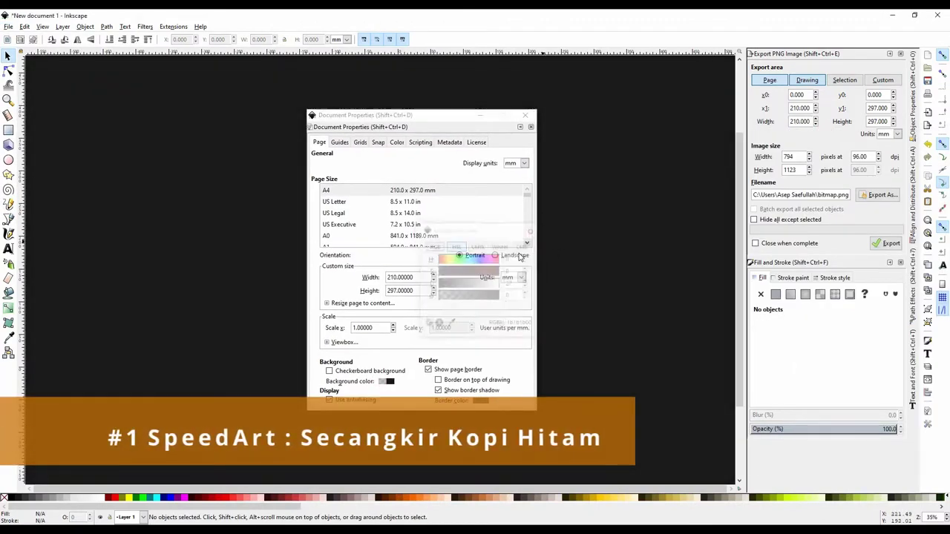
click(525, 115)
- Draw a large circle in the page centre and fill it pure white
click(8, 159)
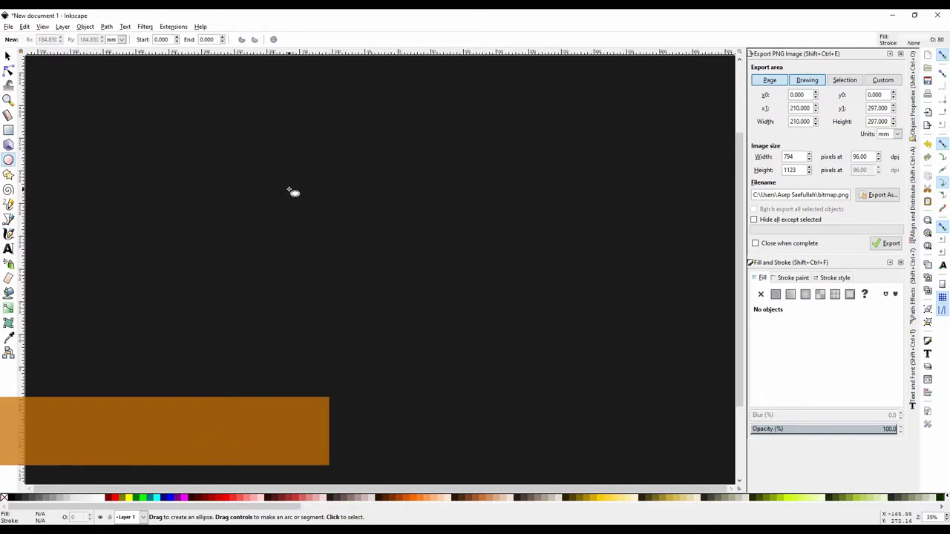
mouse_move(291, 199)
mouse_down()
mouse_move(545, 428)
mouse_move(541, 449)
mouse_up()
key(s)
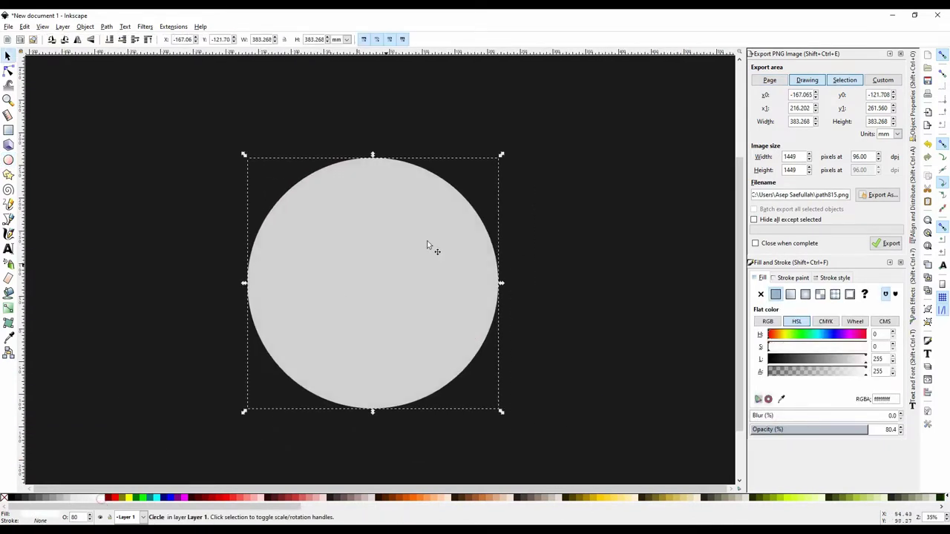
click(98, 498)
- Add a slightly smaller light-grey copy inside with a radial gradient fill
key(ctrl+d)
drag(501, 154, 493, 163)
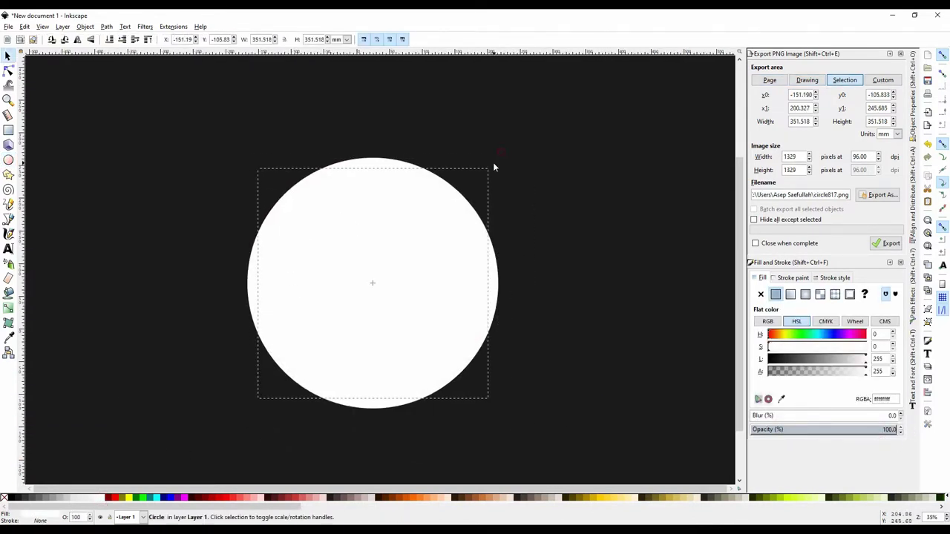
click(87, 498)
click(54, 500)
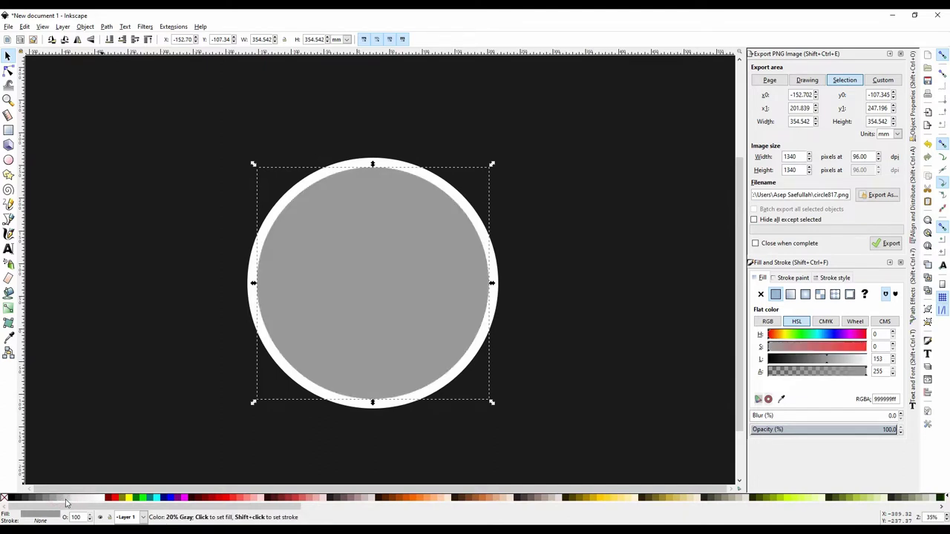
click(54, 498)
drag(491, 164, 489, 170)
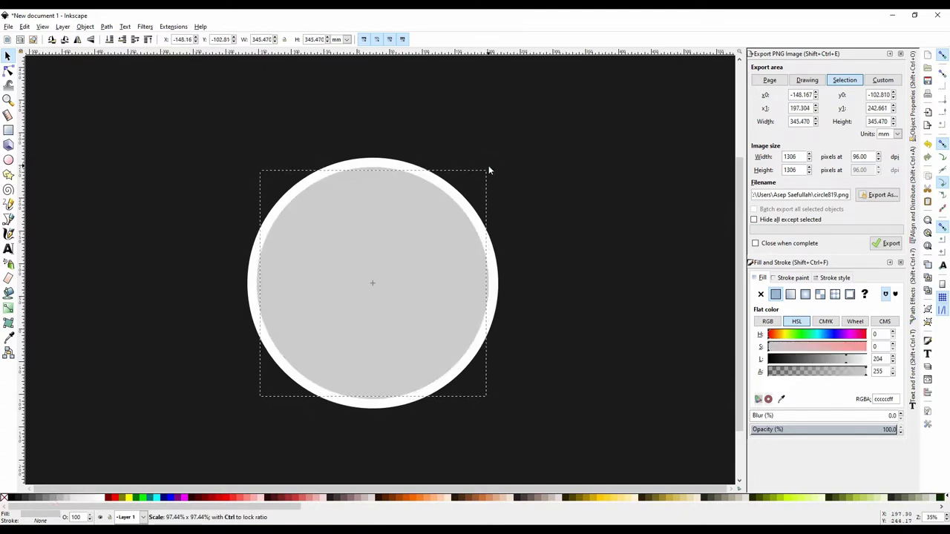
click(73, 499)
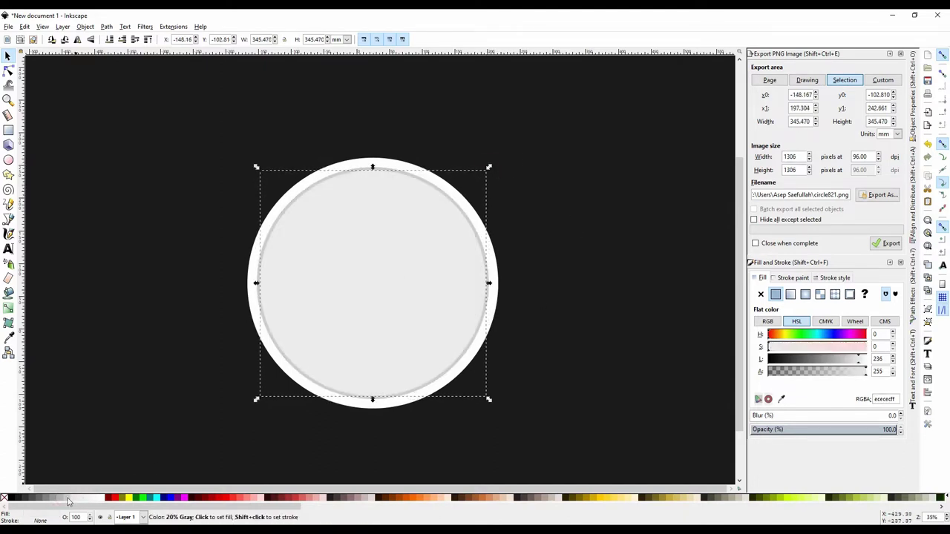
click(55, 499)
click(793, 430)
click(806, 295)
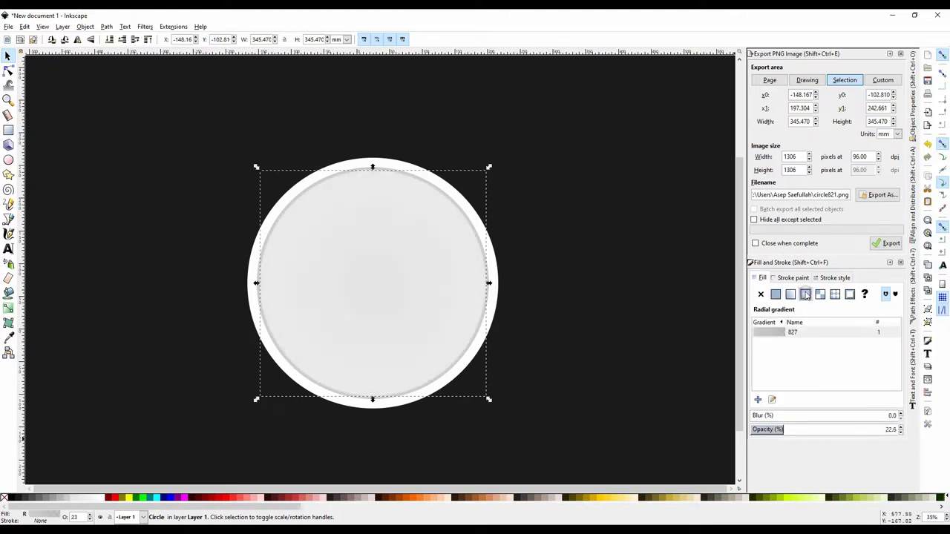
drag(790, 430, 856, 431)
- Give another circle copy a dark grey fill and a slight blur
key(Escape)
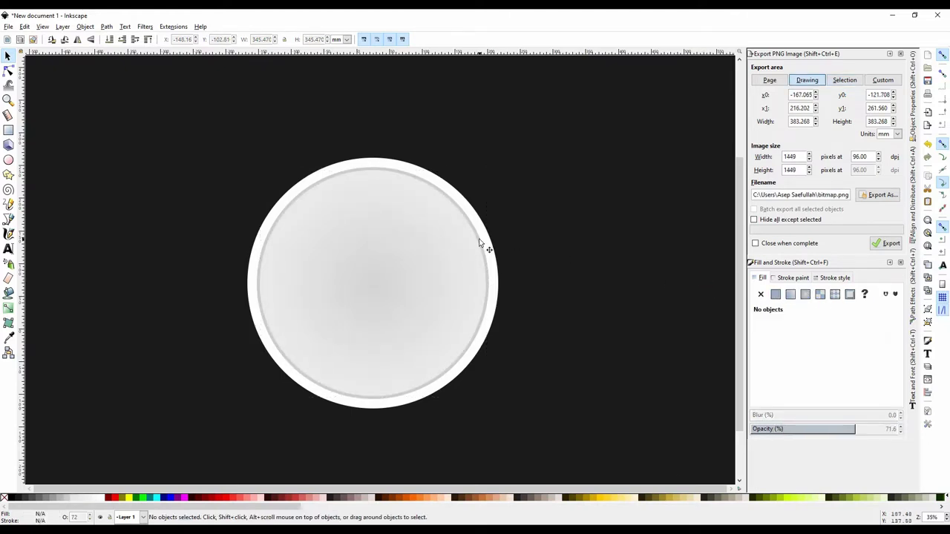
click(483, 244)
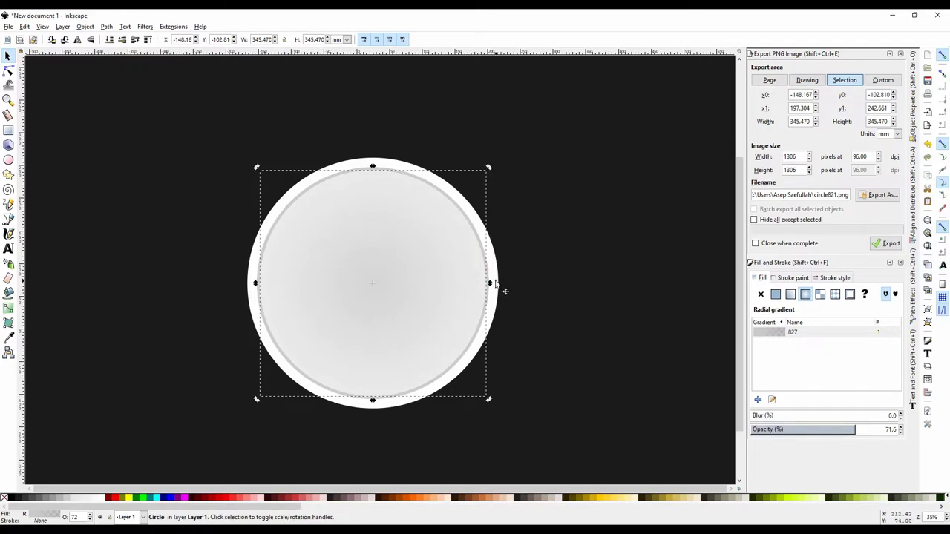
key(ctrl+z)
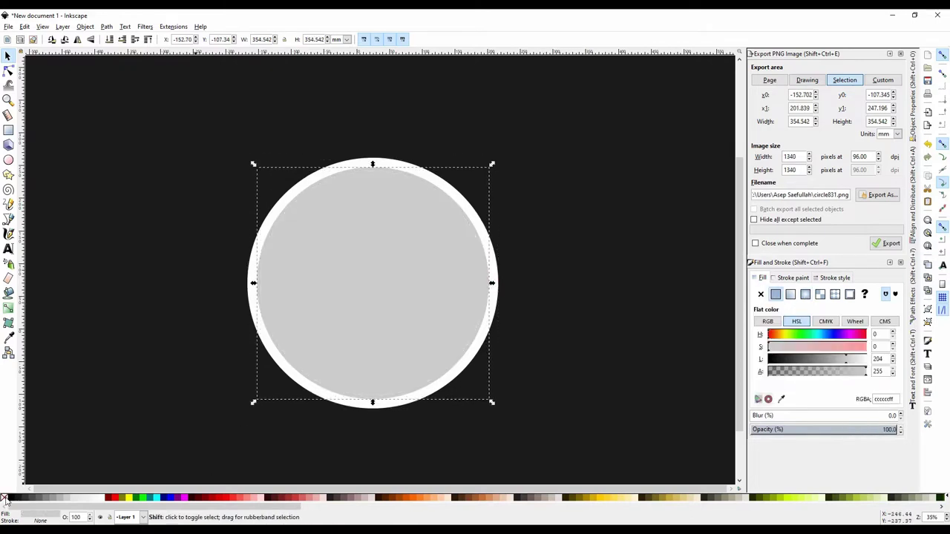
click(10, 499)
click(5, 499)
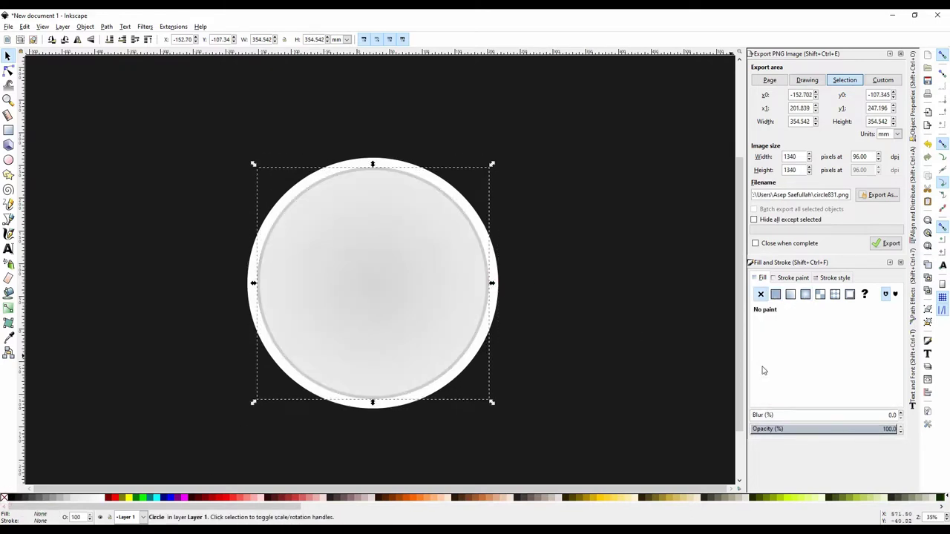
drag(759, 417, 753, 416)
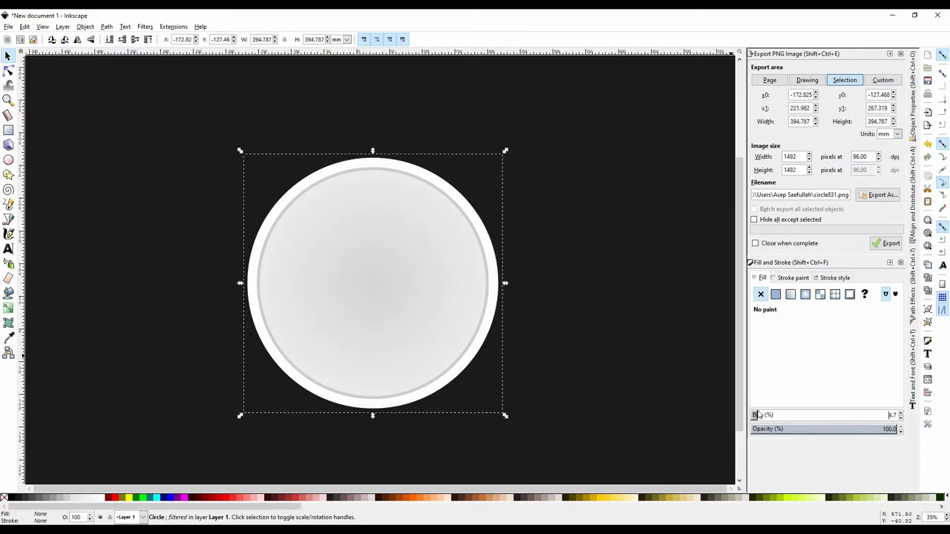
click(45, 498)
click(24, 499)
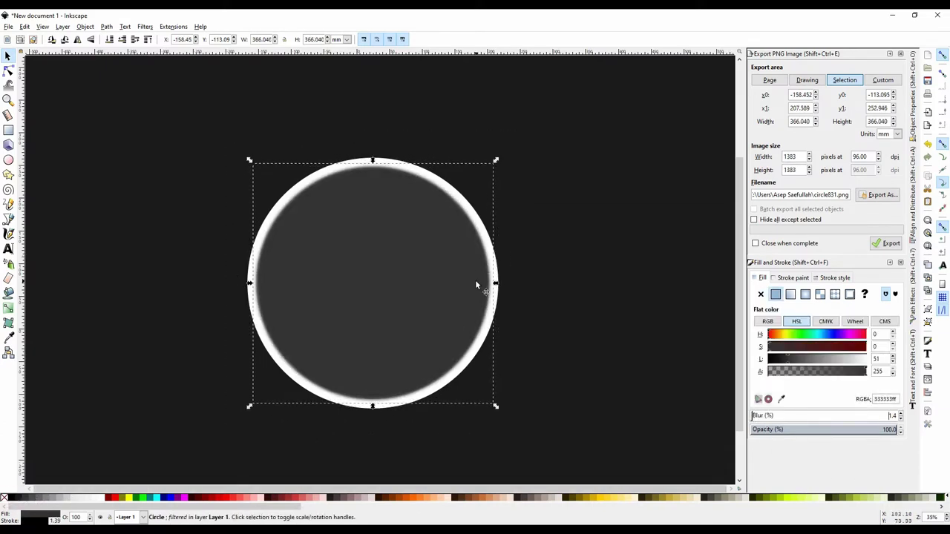
- Set the grey circle's blur to 20, then 10, then lower it slightly
text(20)
key(Return)
text(10)
key(Return)
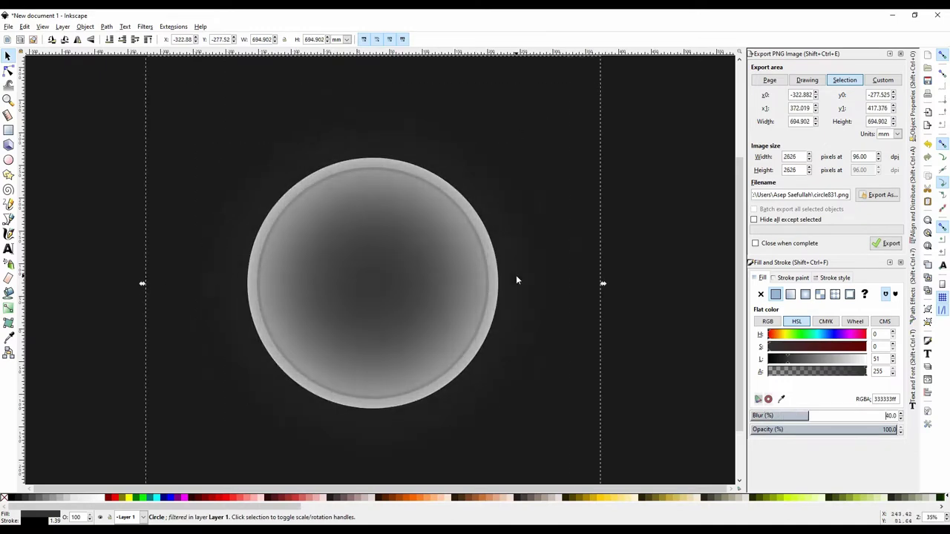
alt+click(497, 232)
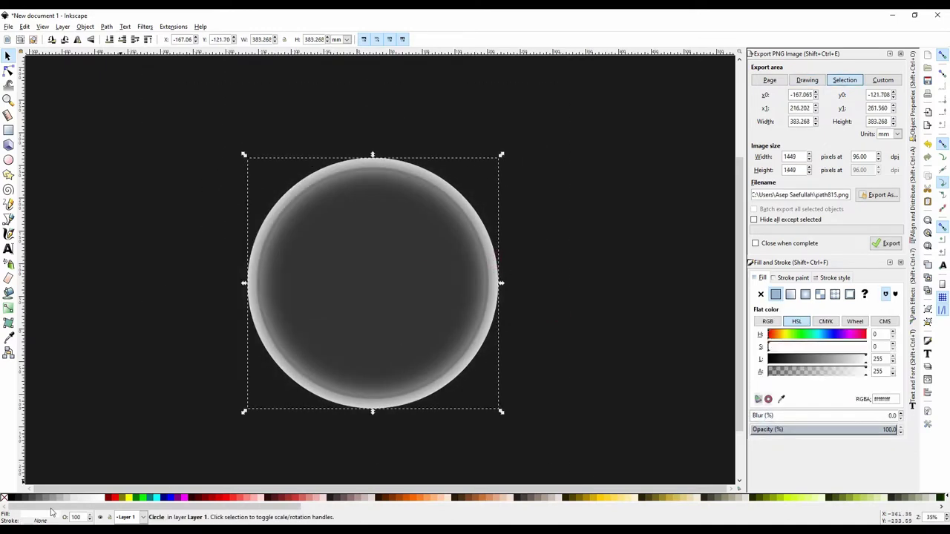
alt+click(454, 316)
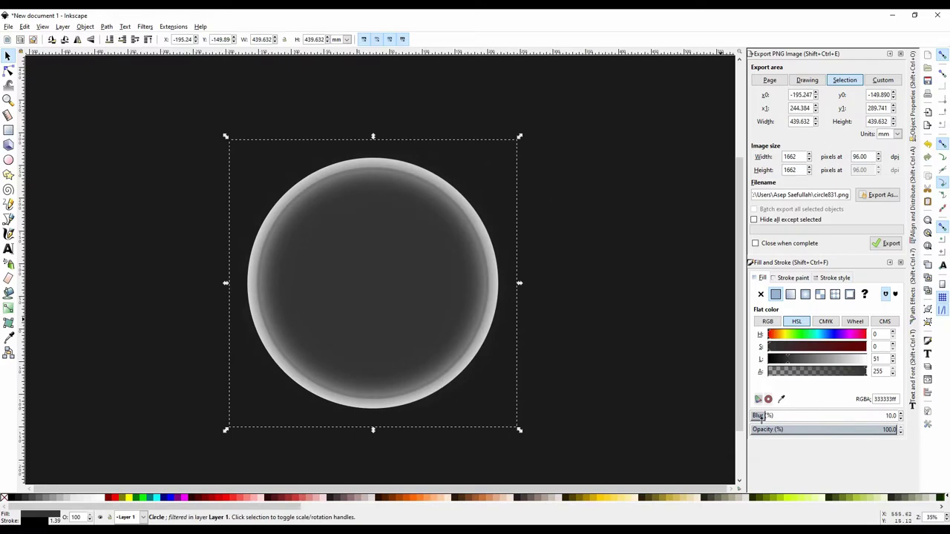
click(753, 417)
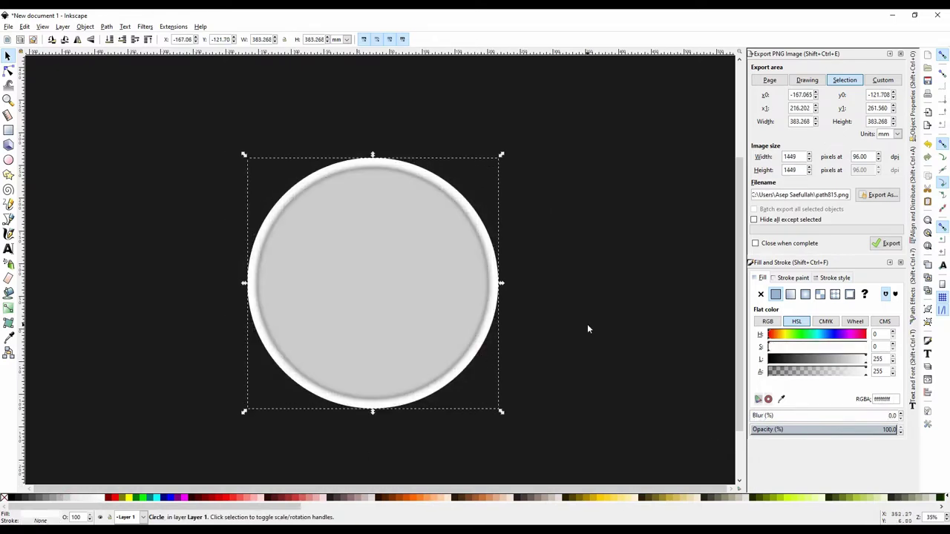
mouse_move(201, 131)
mouse_down()
mouse_move(507, 411)
mouse_move(481, 368)
mouse_up()
- Enlarge the inner cup circle slightly within the saucer
click(498, 239)
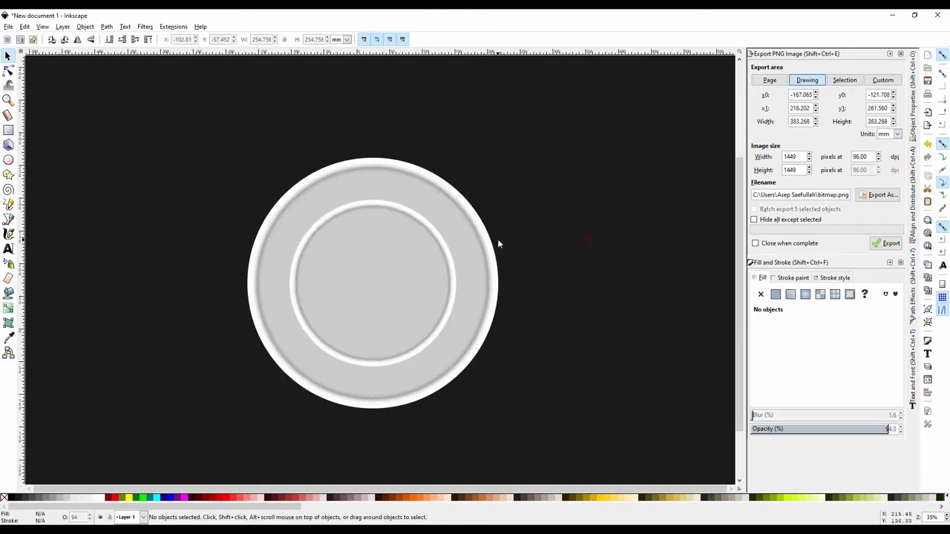
click(498, 211)
click(266, 199)
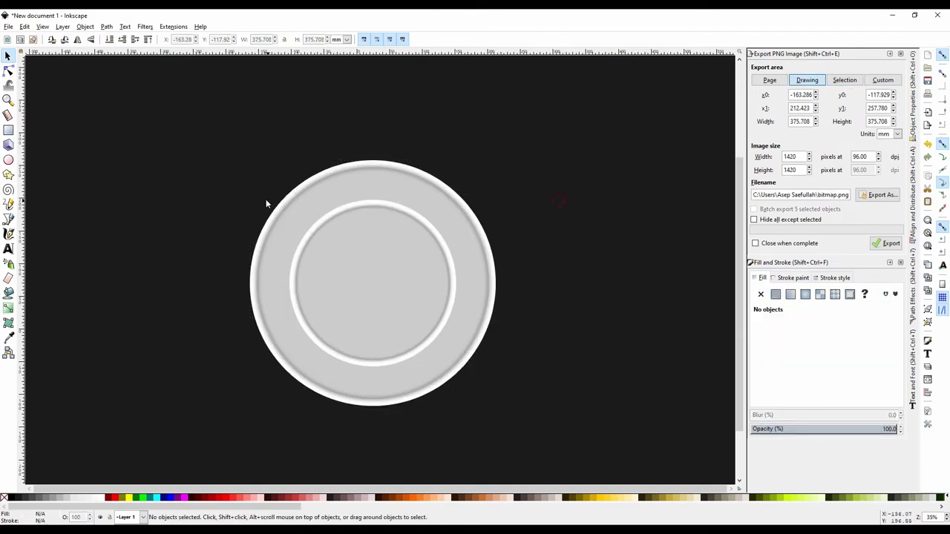
click(445, 265)
drag(458, 198, 458, 208)
drag(530, 176, 439, 392)
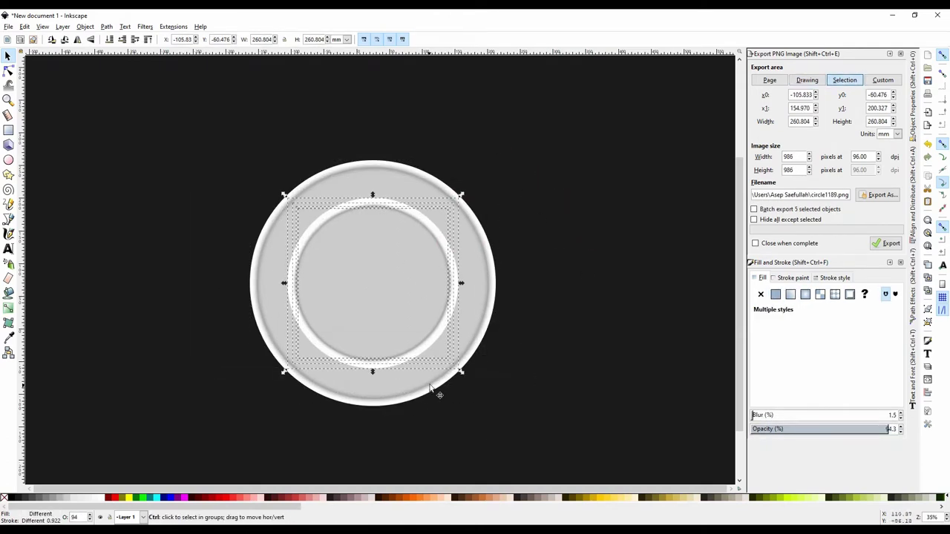
key(Escape)
- Fill the cup's centre circle black for the coffee
scroll(385, 292, up, 1)
click(395, 262)
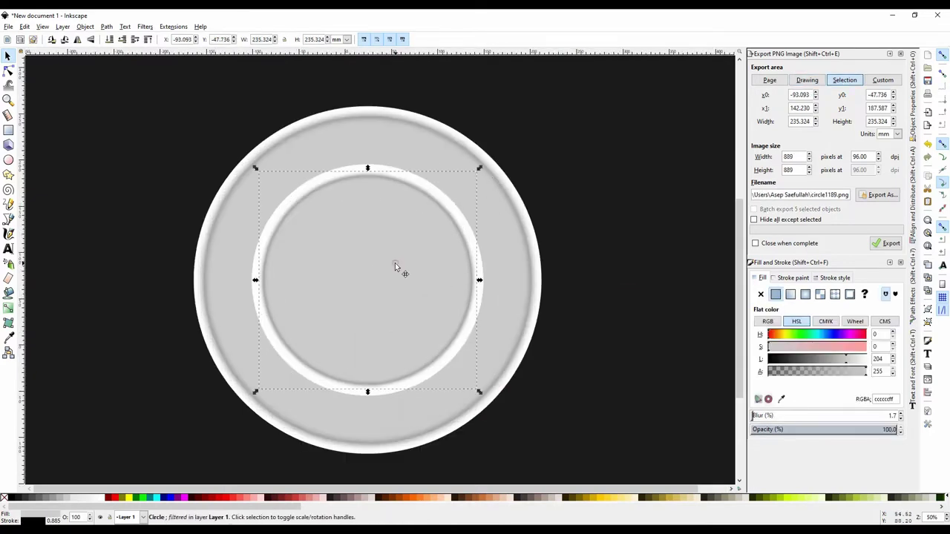
click(395, 262)
click(9, 498)
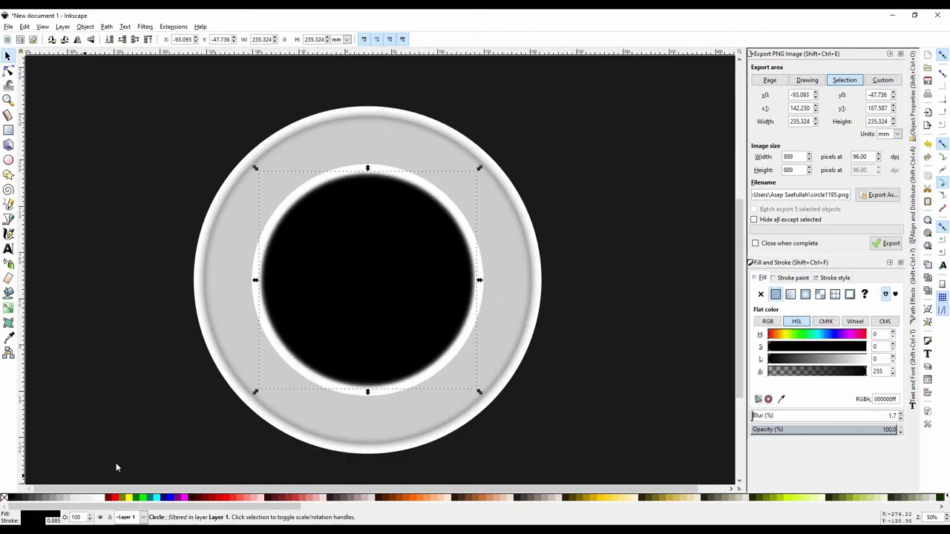
key(Escape)
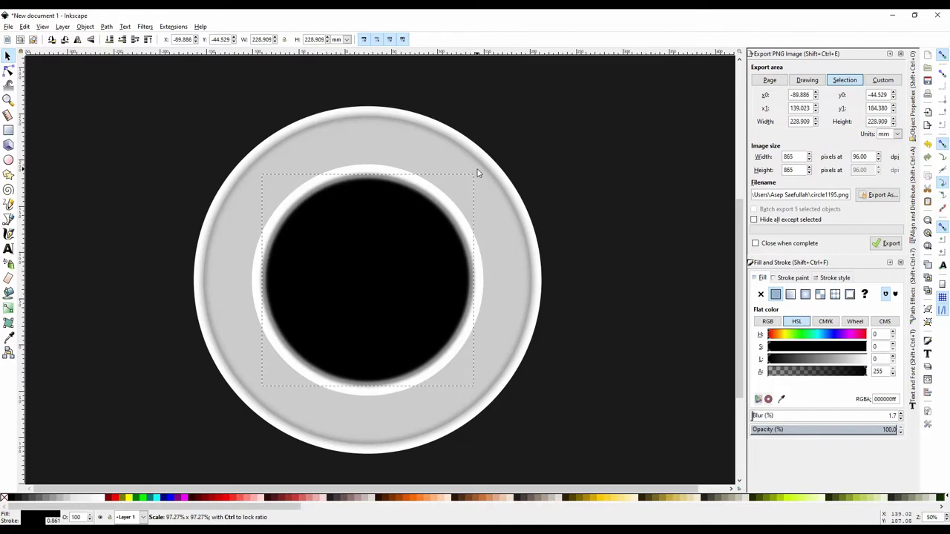
- Set the grey circle around the coffee to 40% grey with 0.3 blur
scroll(356, 265, up, 1)
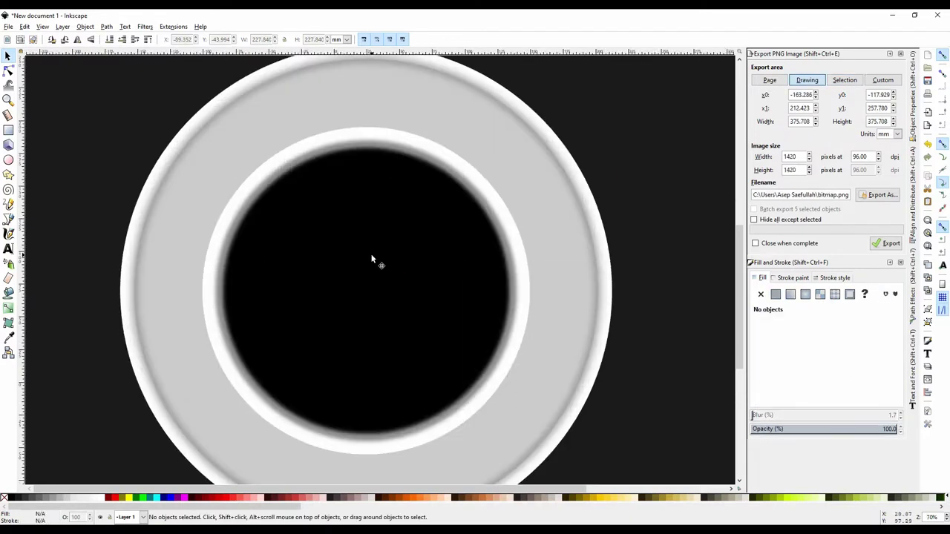
scroll(374, 261, up, 1)
click(493, 141)
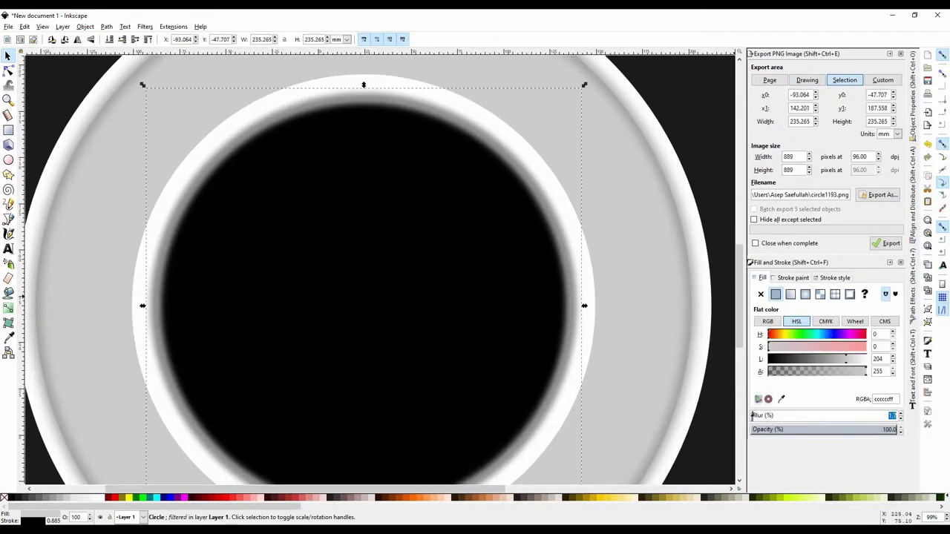
key(Return)
click(51, 499)
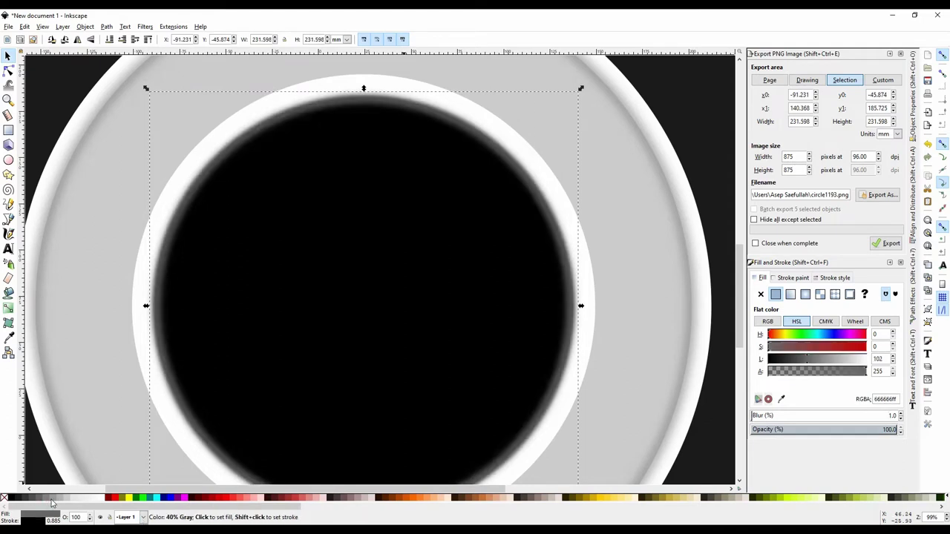
click(752, 415)
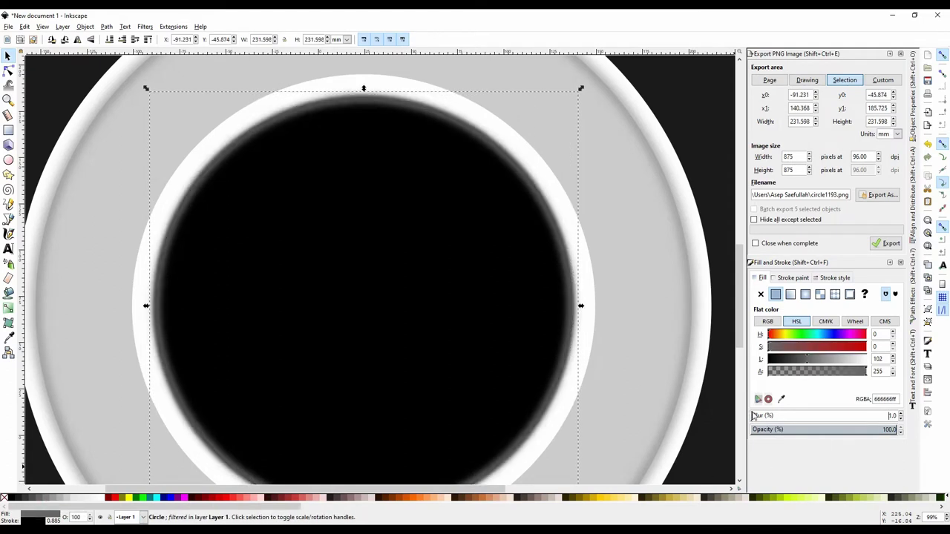
- Darken the grey circle's fill further to 4d4d4d
click(81, 499)
click(50, 500)
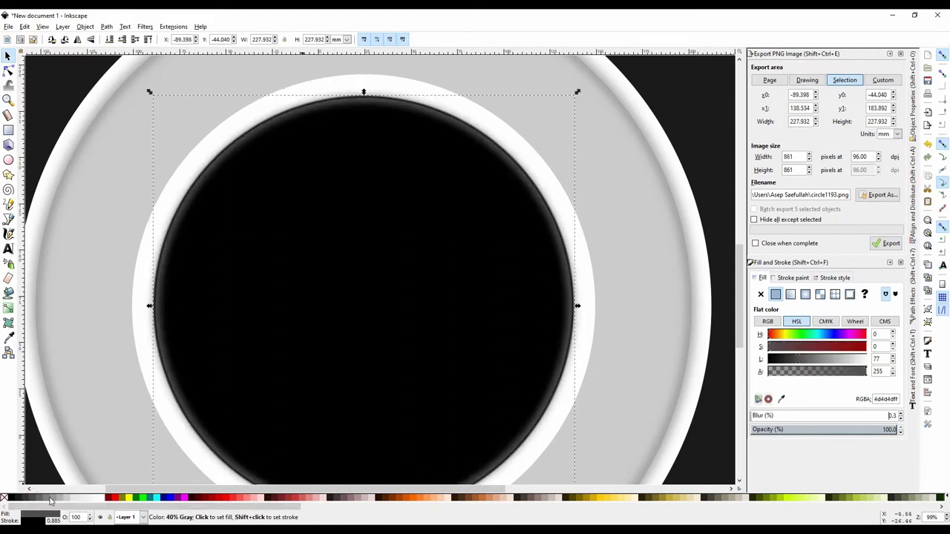
key(Escape)
scroll(339, 260, down, 1)
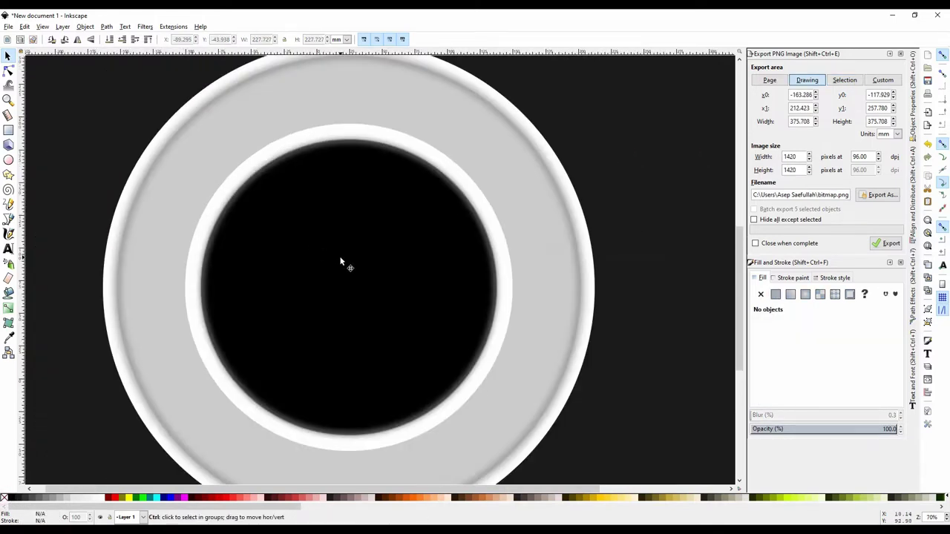
scroll(356, 251, down, 1)
scroll(356, 251, up, 1)
scroll(289, 323, down, 1)
click(307, 322)
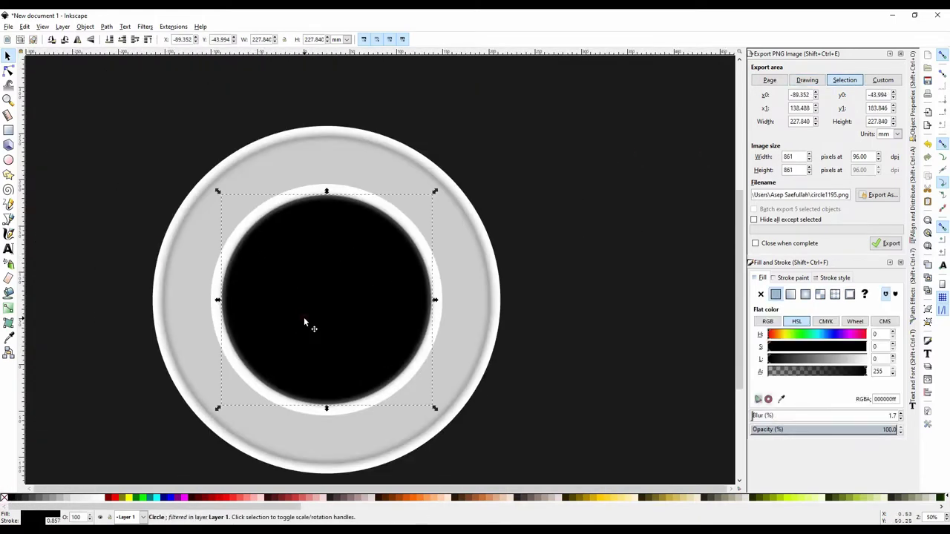
- Cut a lens shape from offset coffee-disc copies with Path > Difference, faint radial gradient
drag(314, 331, 245, 266)
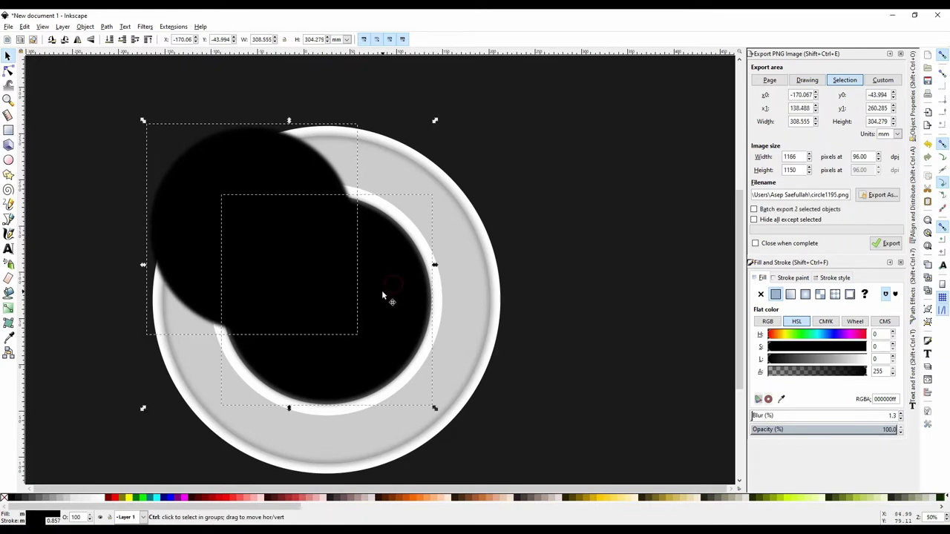
click(107, 26)
click(140, 154)
click(223, 186)
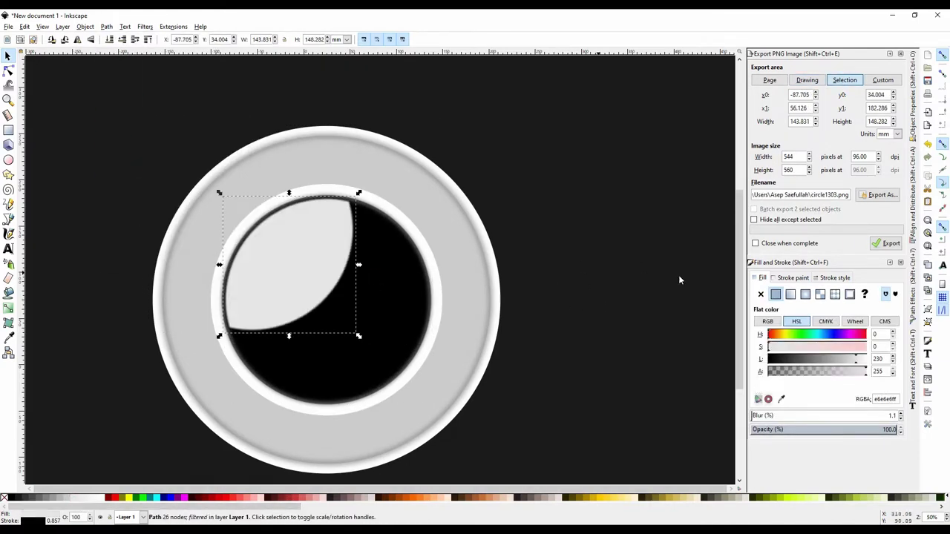
click(805, 295)
click(769, 430)
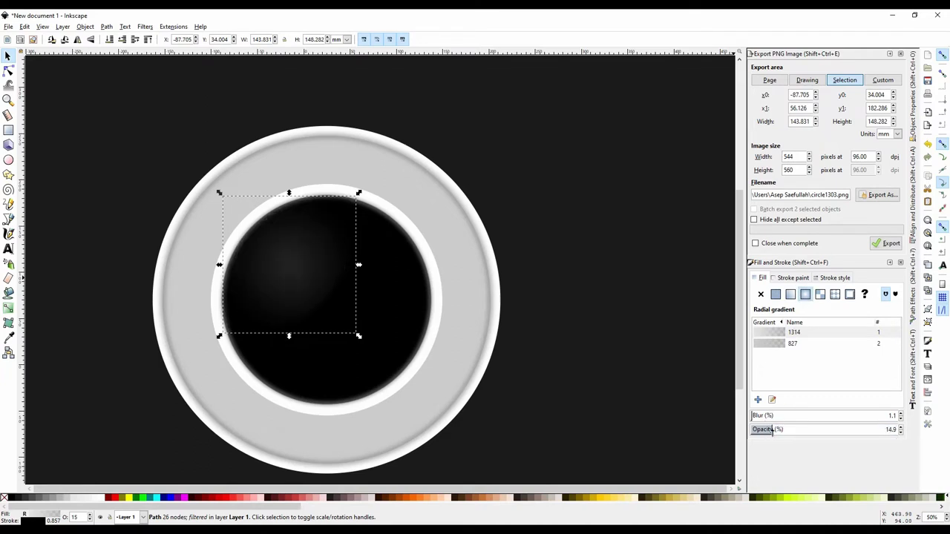
- Nudge the highlight into the upper-left and give it a slight 1.1% blur
click(299, 294)
drag(299, 294, 314, 305)
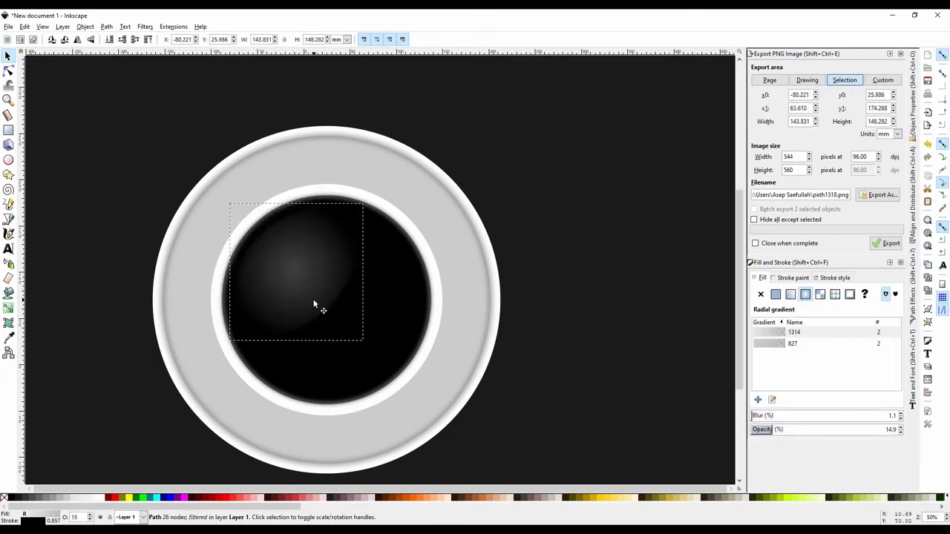
drag(370, 207, 388, 200)
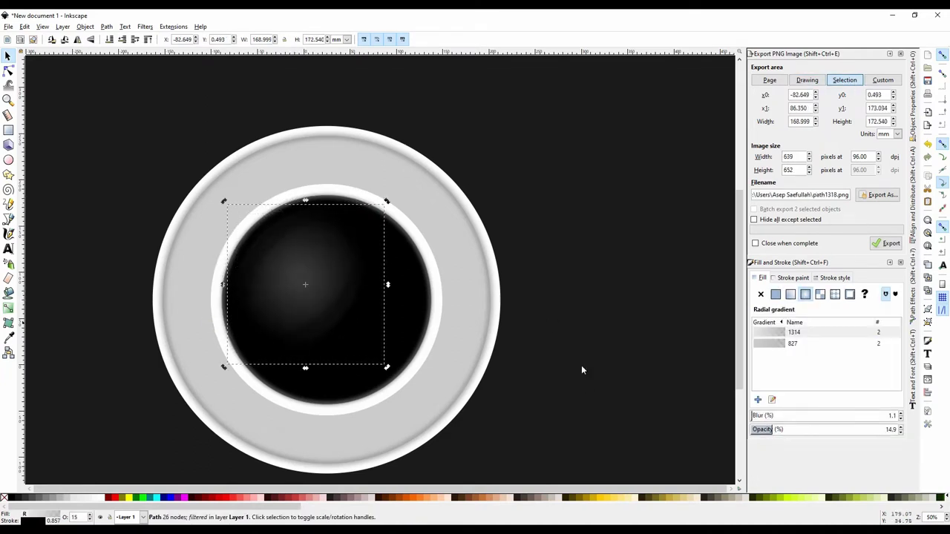
click(755, 415)
drag(755, 416, 762, 416)
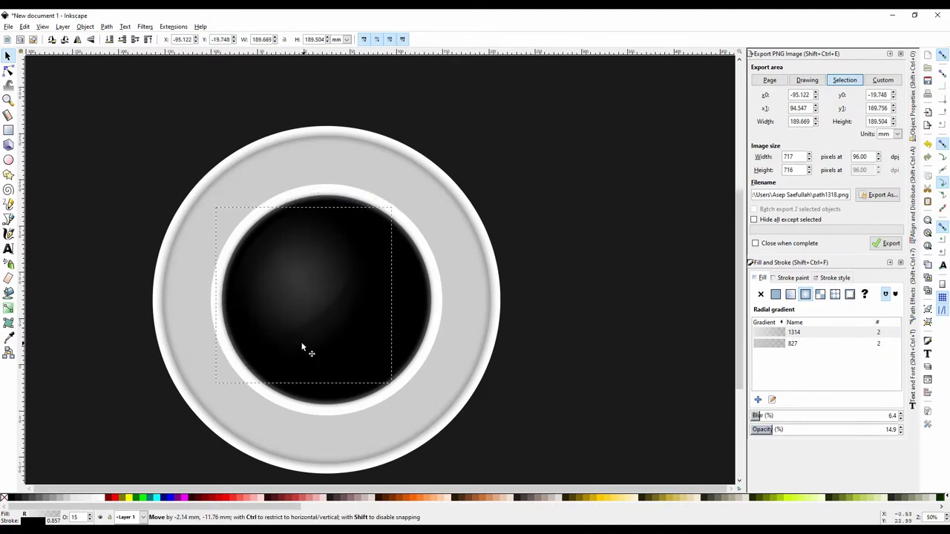
click(516, 253)
click(311, 224)
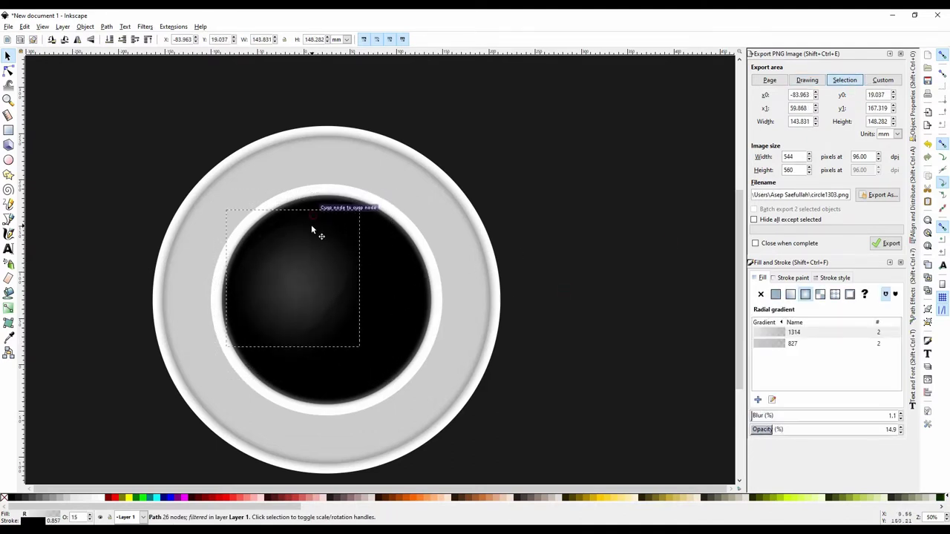
key(ctrl+z)
click(573, 207)
click(270, 230)
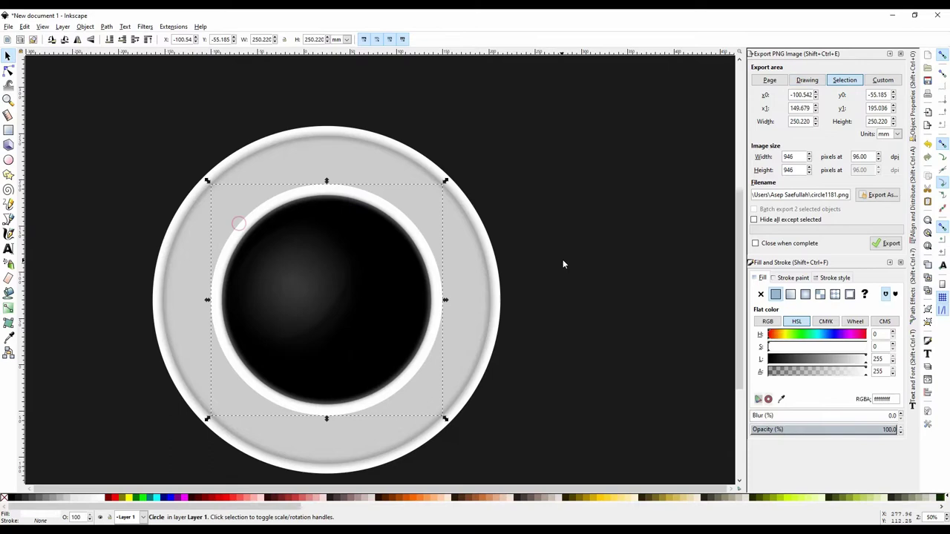
click(568, 200)
key(r)
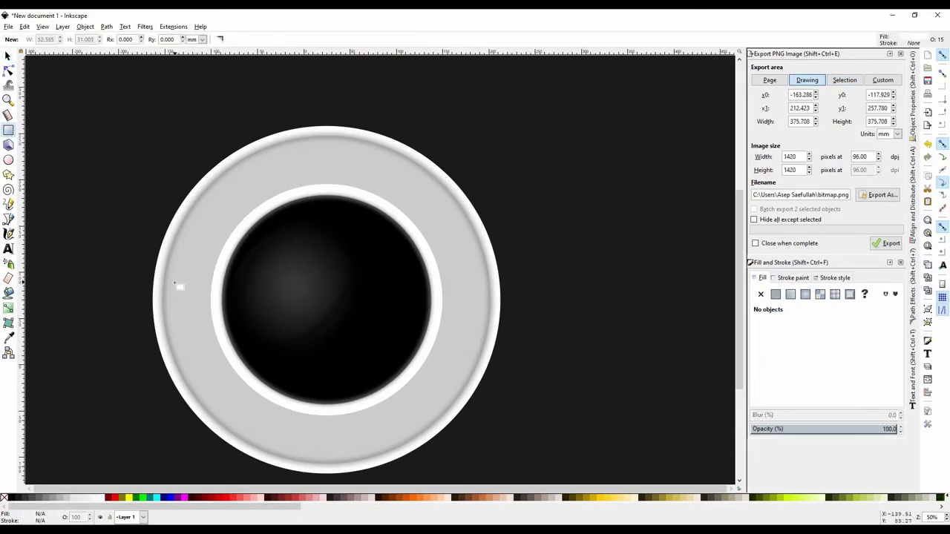
- Draw a rectangle left of the cup and curve its left edge into a rounded handle
drag(145, 279, 205, 307)
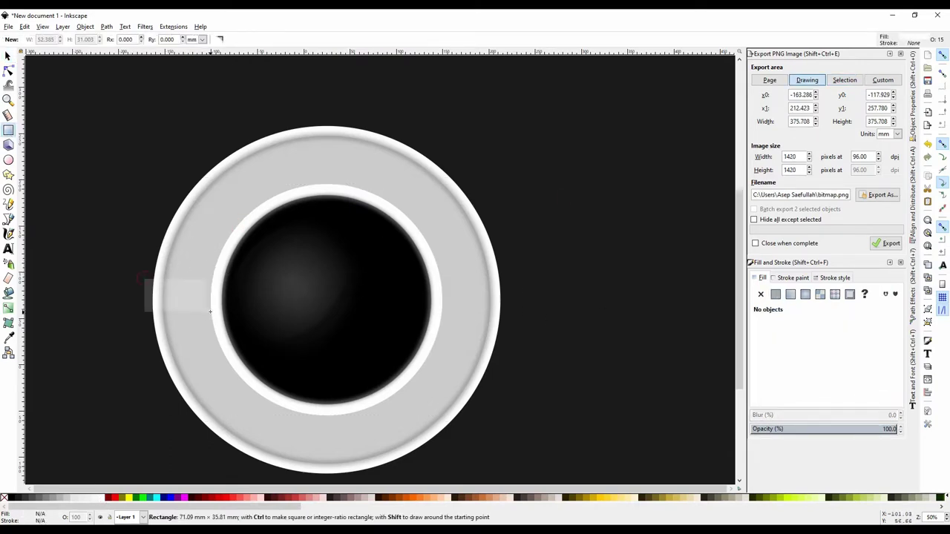
drag(878, 431, 900, 429)
key(n)
click(106, 26)
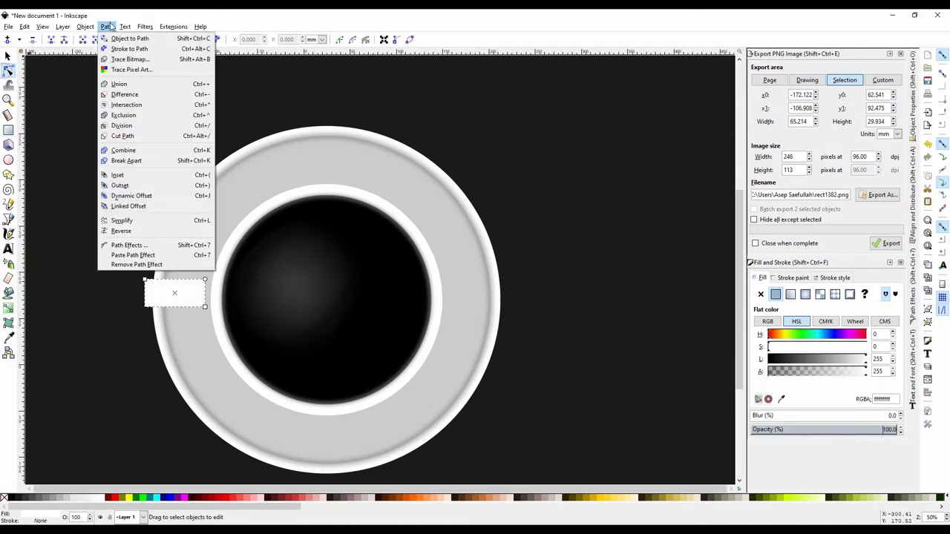
scroll(176, 286, up, 3)
drag(138, 282, 141, 251)
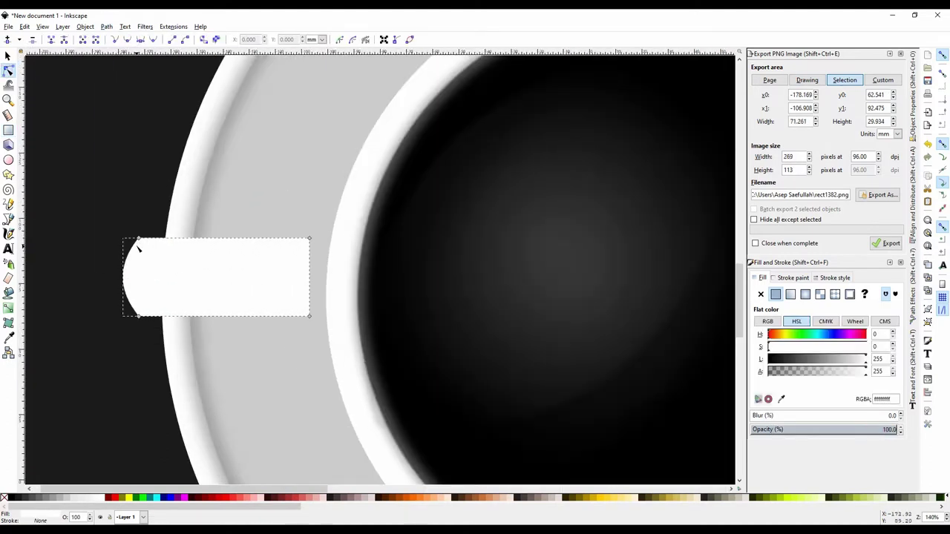
drag(141, 317, 140, 325)
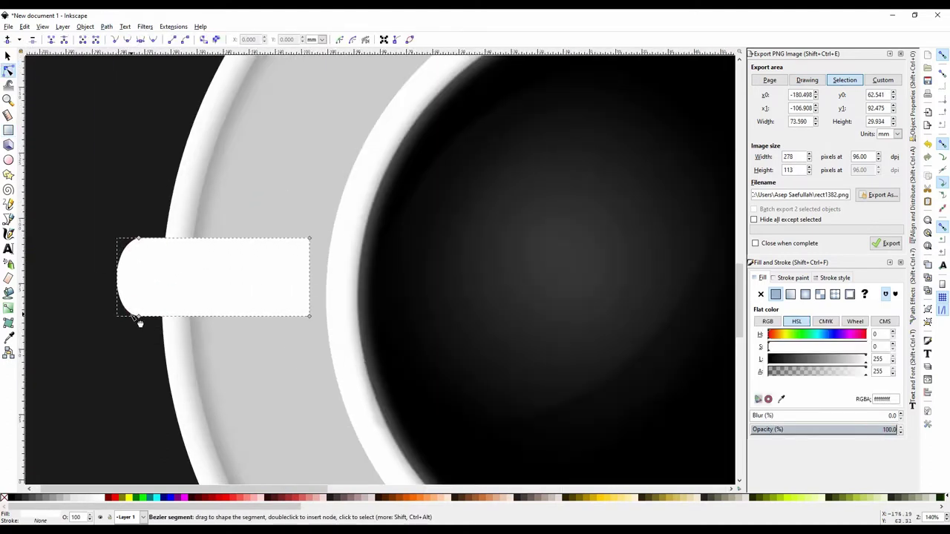
drag(310, 238, 310, 232)
drag(310, 317, 310, 320)
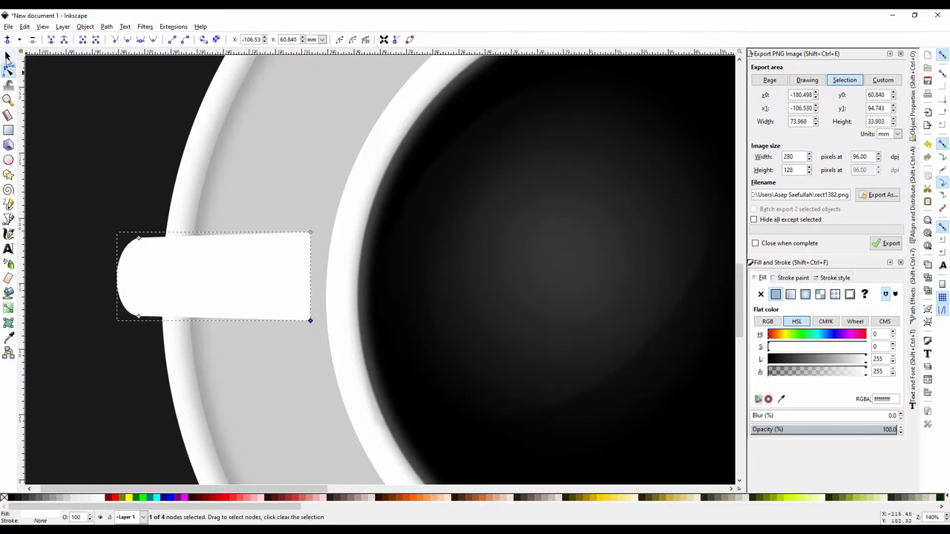
- Fill the handle light grey and subtract a lighter duplicate using Path > Difference
click(7, 55)
drag(233, 290, 297, 362)
click(89, 499)
key(ctrl+d)
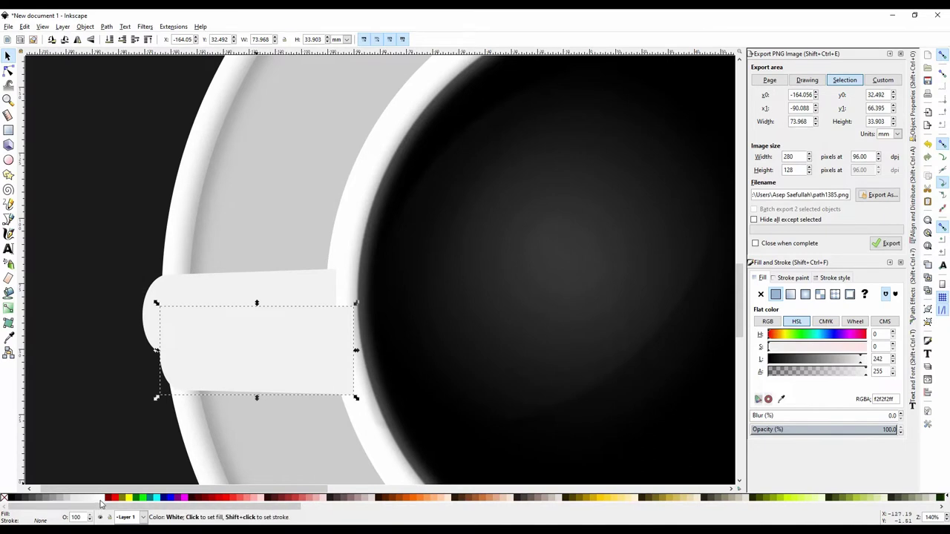
click(101, 501)
shift+click(266, 296)
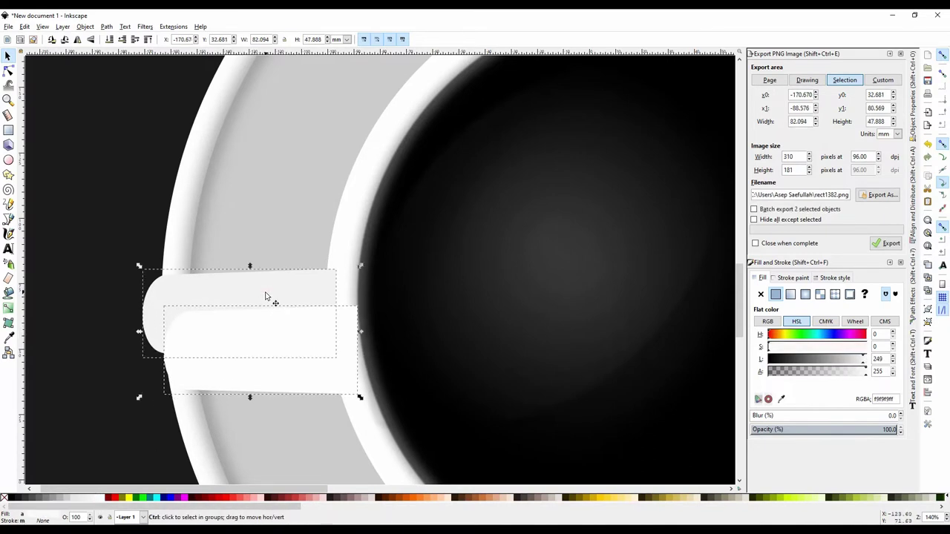
click(106, 26)
click(127, 93)
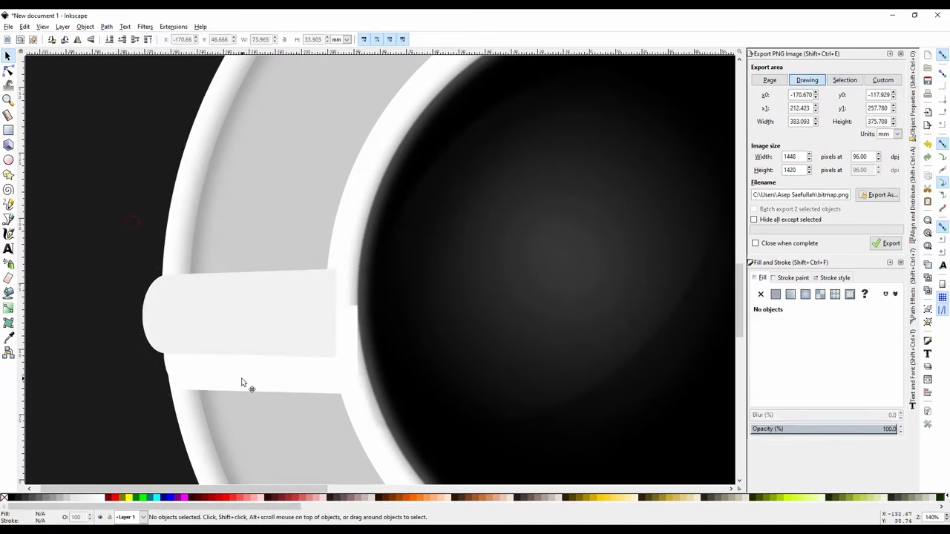
- Make the lower strip semi-transparent grey and the rounded handle pure white
click(250, 332)
click(66, 498)
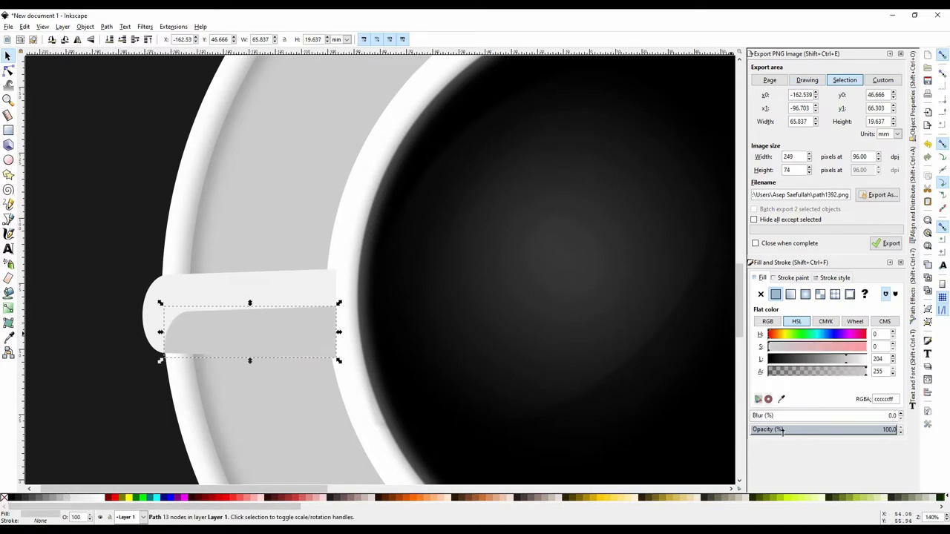
drag(782, 431, 774, 432)
click(274, 300)
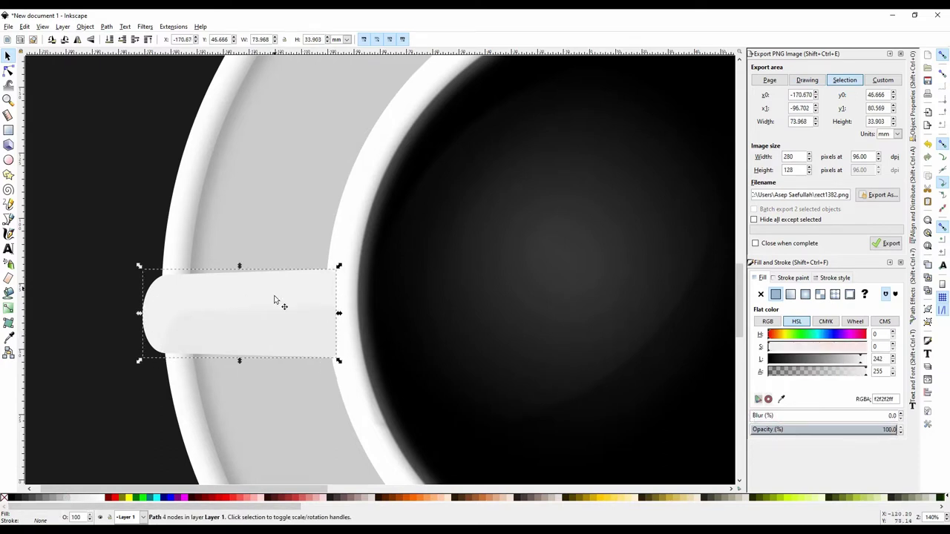
click(95, 499)
- Shrink the shading strip to a small piece at the handle's right end
click(269, 326)
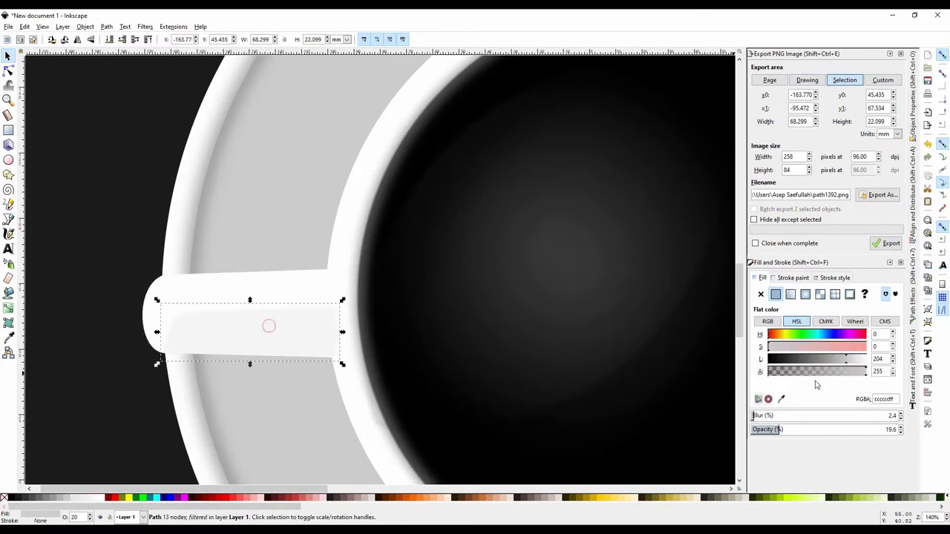
click(112, 183)
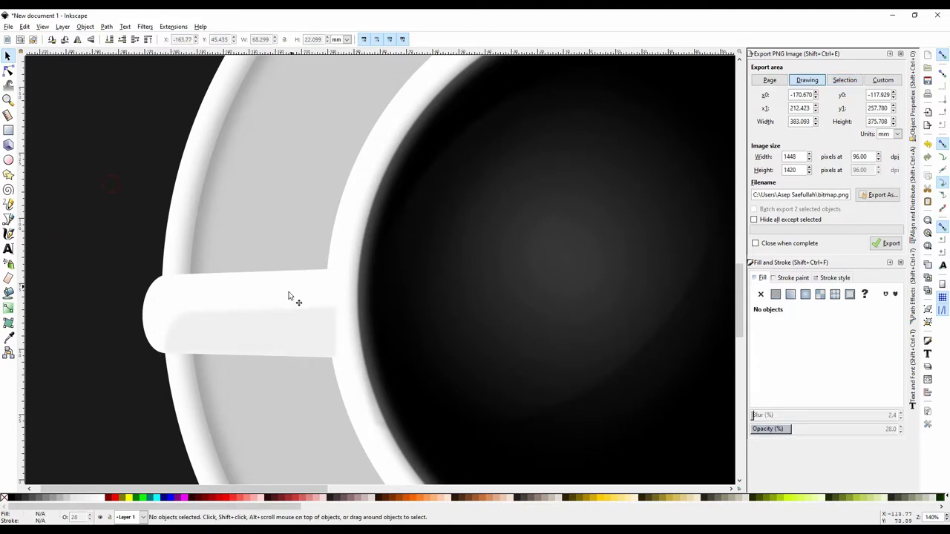
click(308, 312)
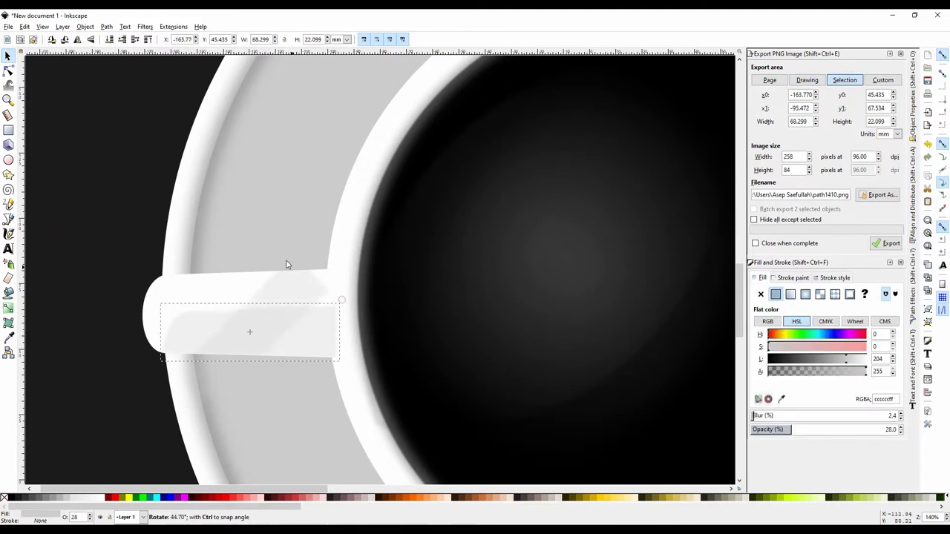
click(248, 247)
drag(247, 247, 250, 297)
drag(245, 334, 312, 299)
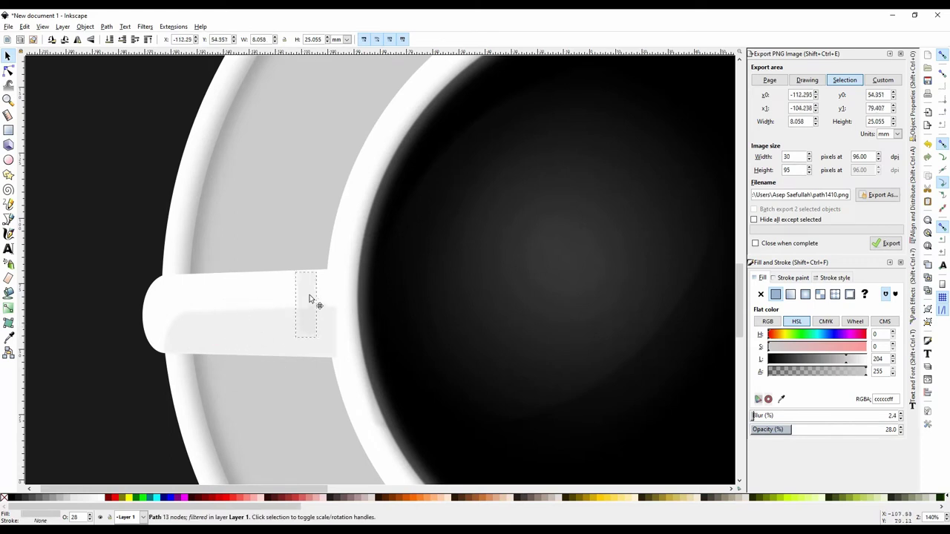
click(319, 300)
drag(89, 245, 364, 379)
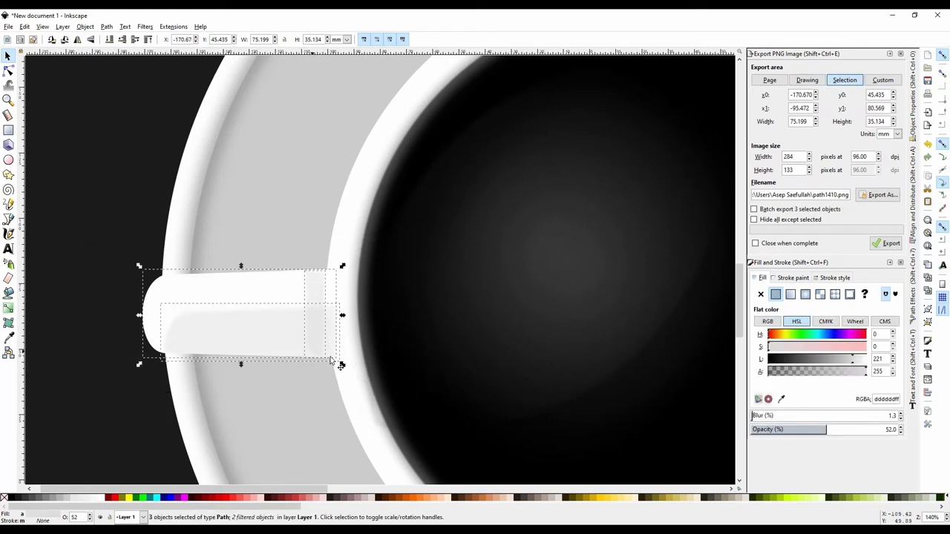
key(Escape)
click(280, 292)
shift+click(293, 341)
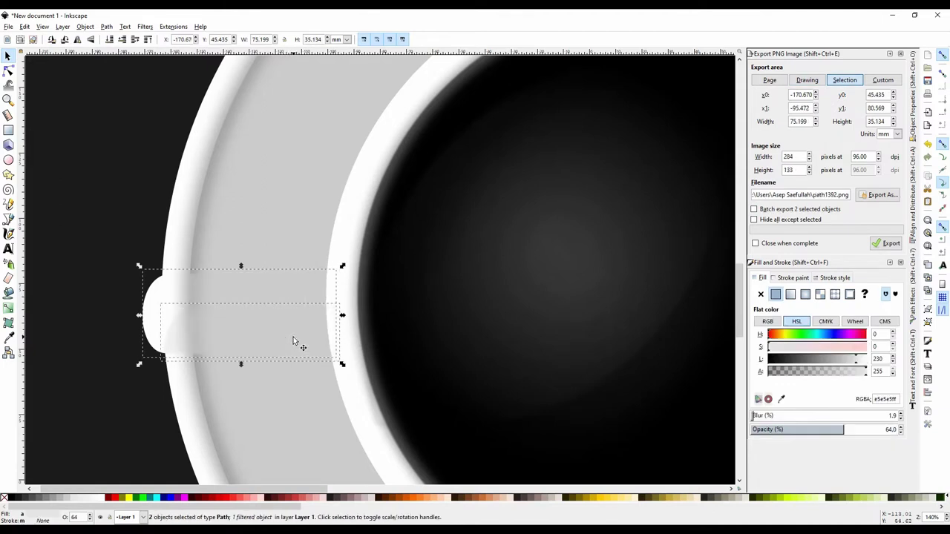
key(Escape)
- Move the strip onto the handle joint, raise its opacity to about 55, and reshape its edge
click(342, 253)
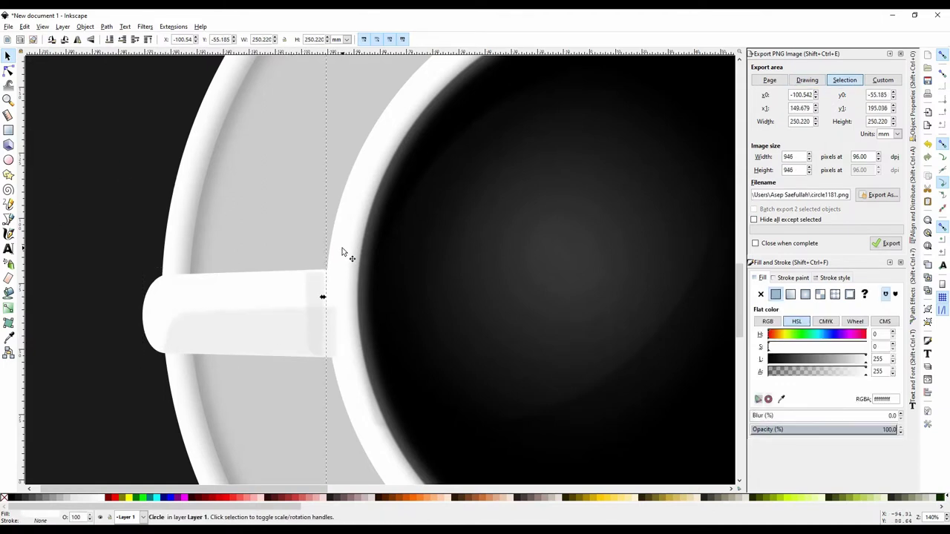
click(324, 297)
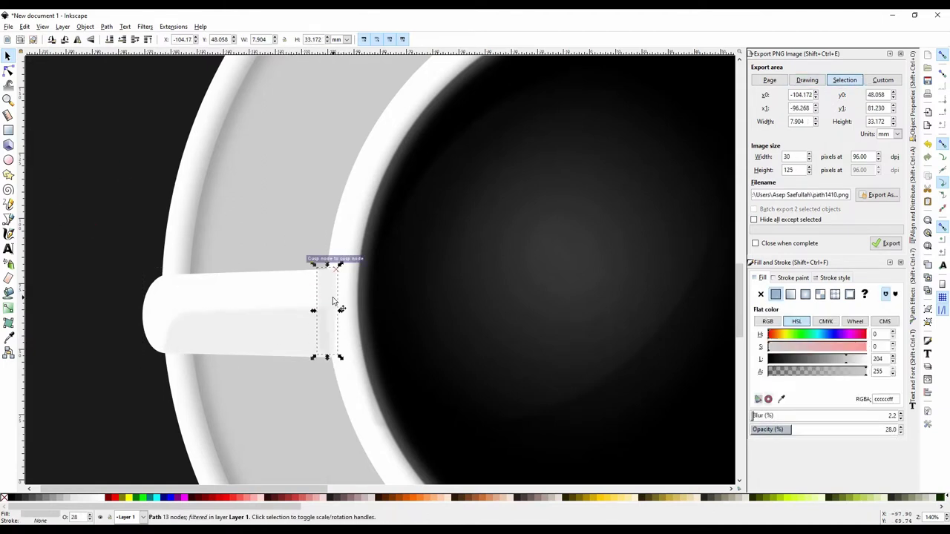
drag(322, 338, 318, 346)
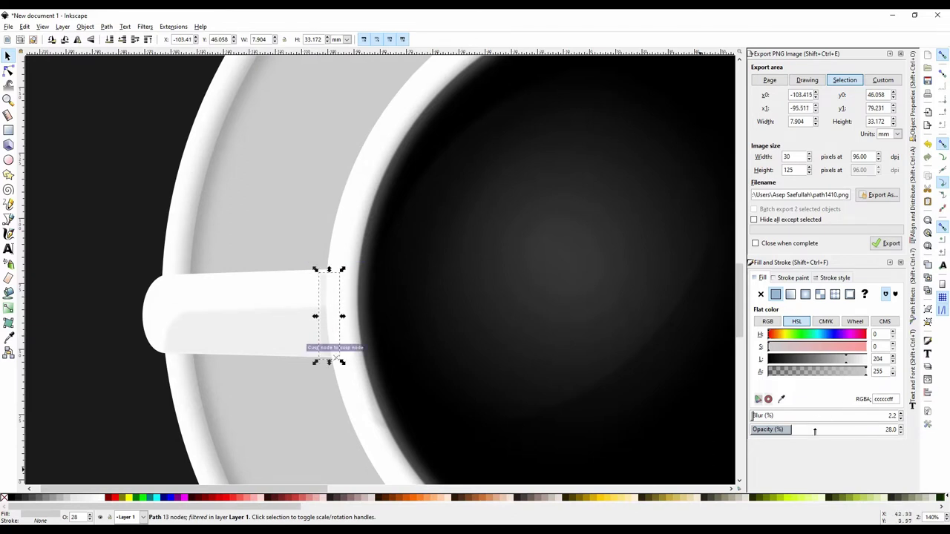
drag(815, 431, 831, 431)
drag(329, 269, 329, 265)
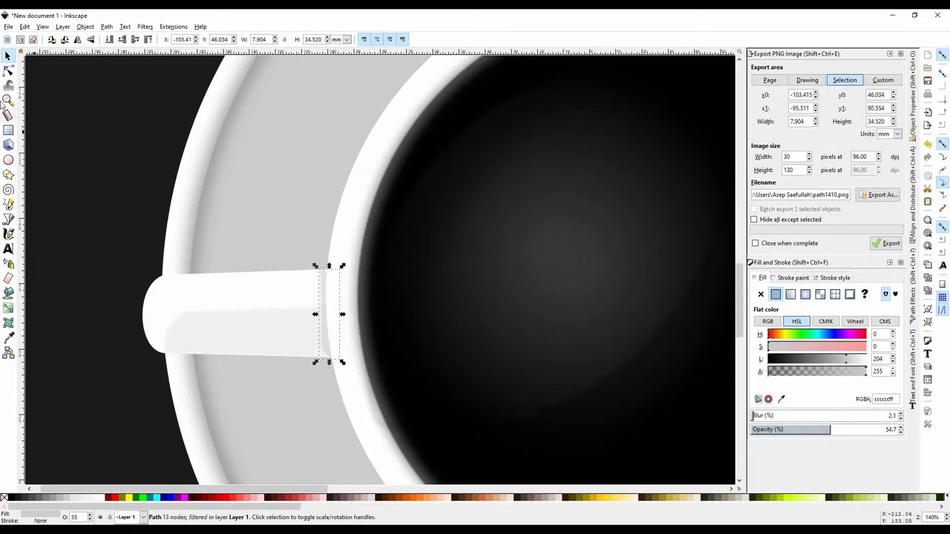
click(9, 69)
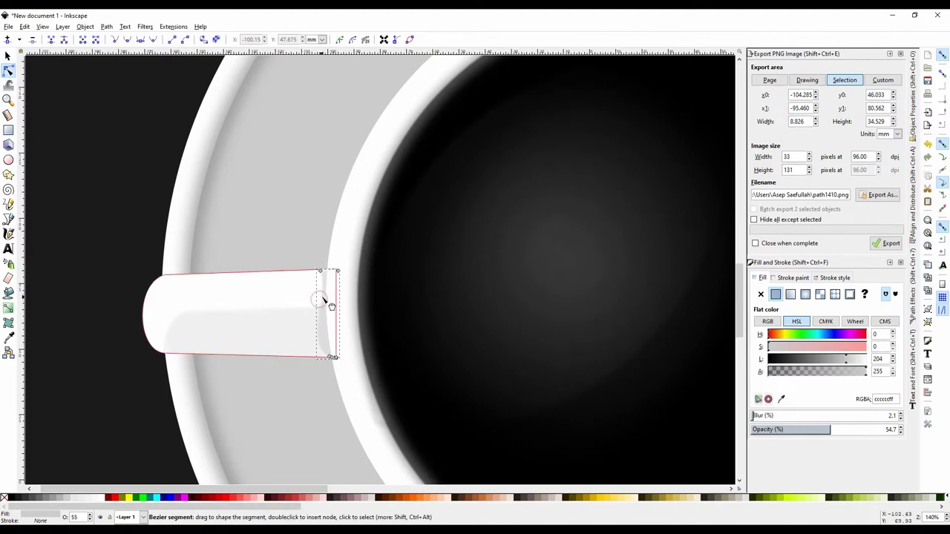
drag(324, 354, 329, 303)
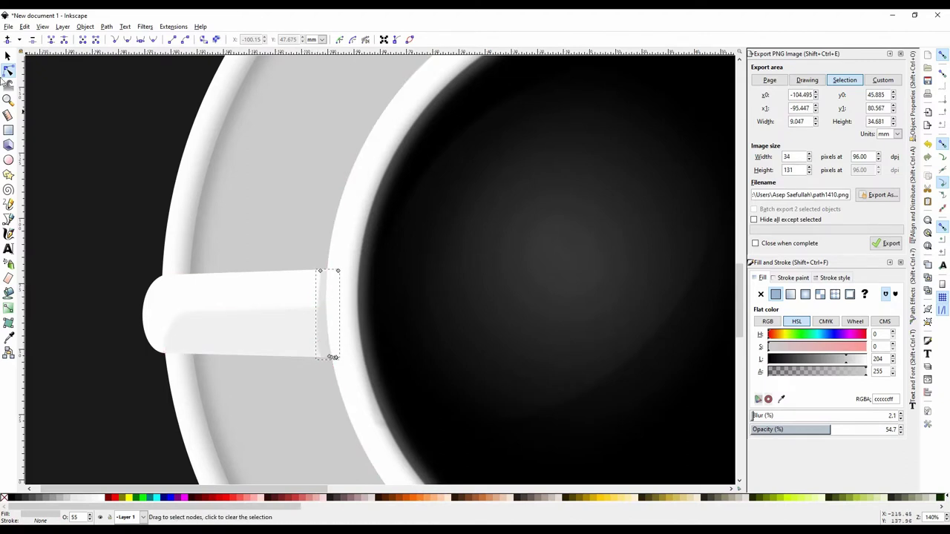
click(8, 56)
key(Escape)
scroll(456, 292, down, 3)
- Duplicate the blurred black coffee circle and move the copy left and up onto the saucer
scroll(550, 334, down, 1)
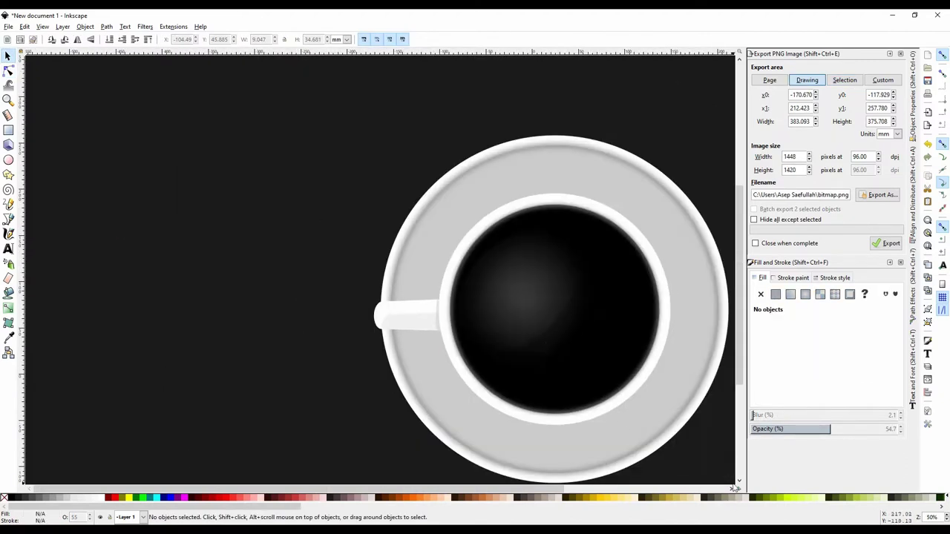
scroll(445, 386, up, 2)
scroll(235, 288, up, 1)
click(67, 180)
key(Escape)
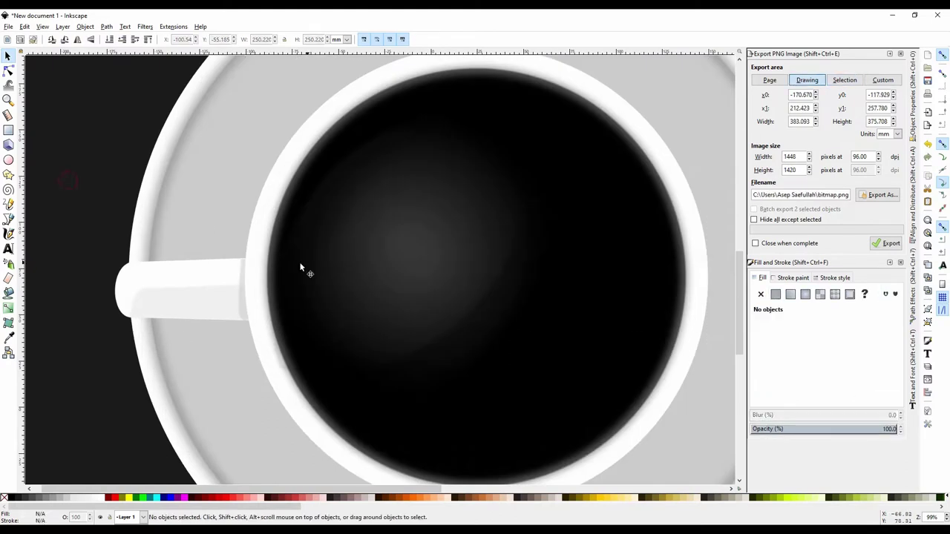
click(550, 407)
alt+click(525, 375)
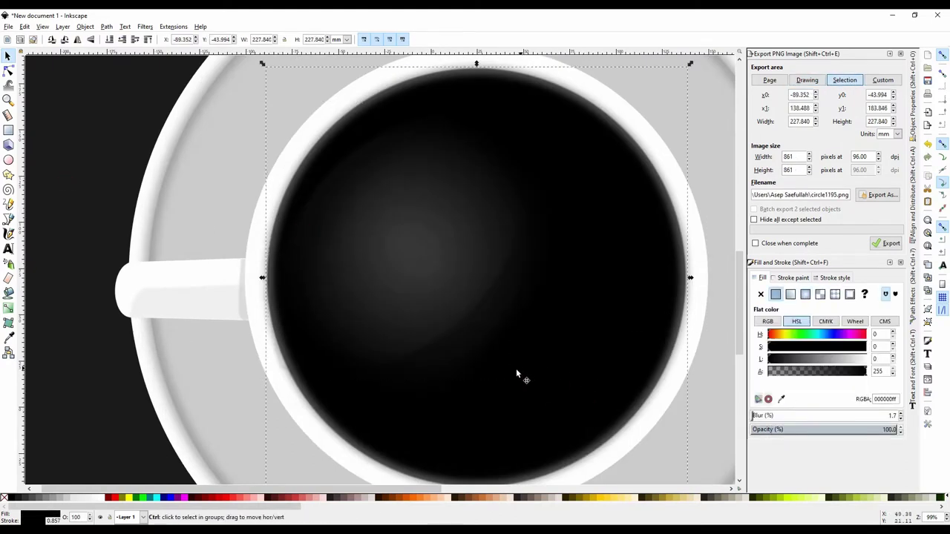
key(Home)
drag(503, 393, 395, 354)
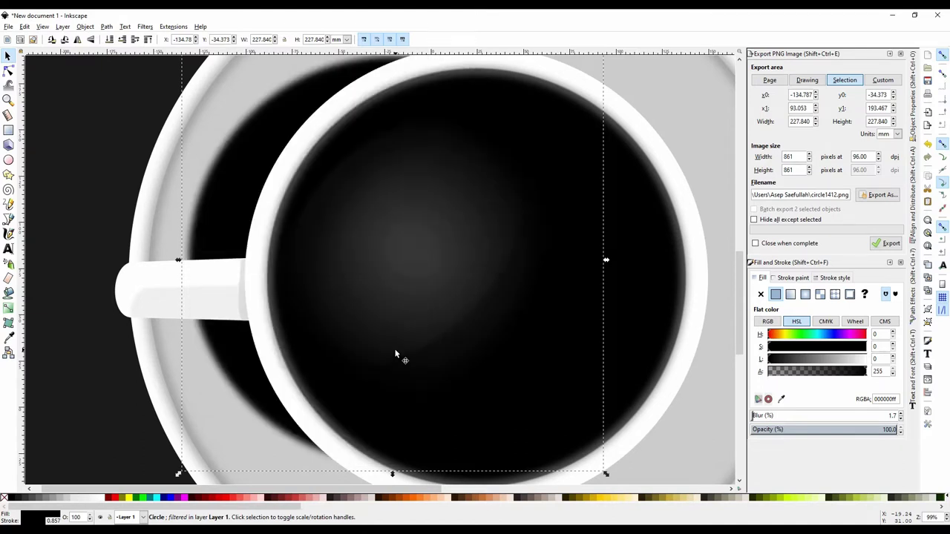
- Fade the shadow copy to about 14% opacity, undoing a trial radial gradient fill
drag(797, 430, 773, 430)
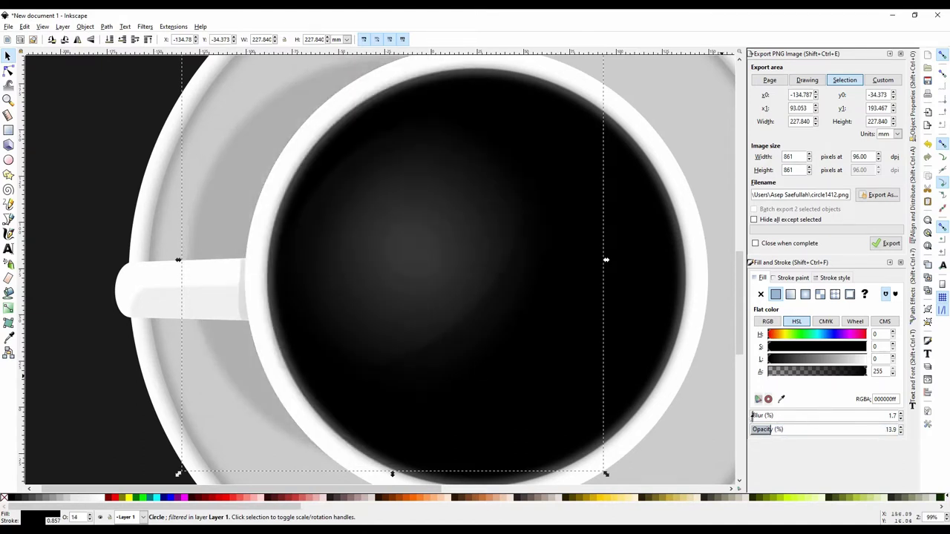
click(805, 294)
key(ctrl+z)
key(Escape)
scroll(184, 316, down, 3)
scroll(180, 327, up, 1)
click(199, 321)
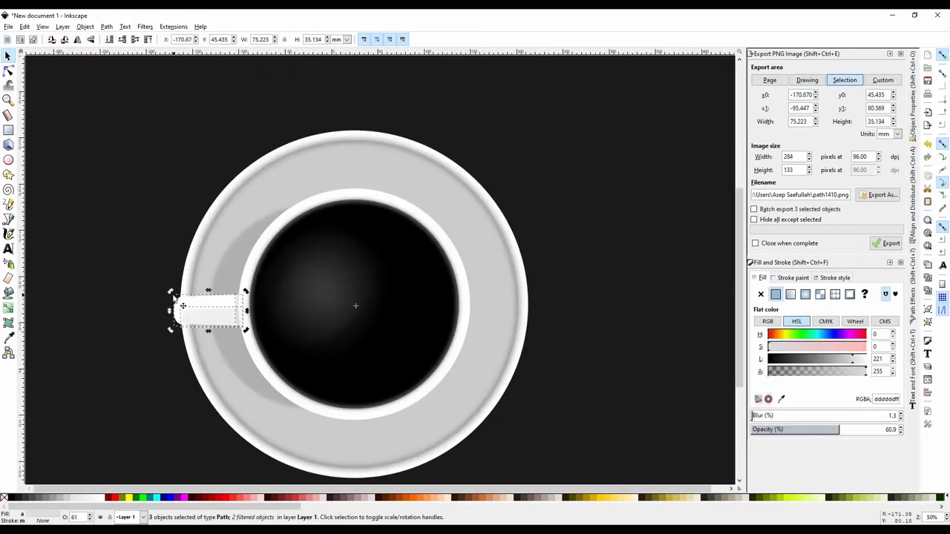
- Swing the cup handle to the upper left and slightly rescale the cup pieces
drag(170, 292, 196, 209)
drag(122, 168, 496, 427)
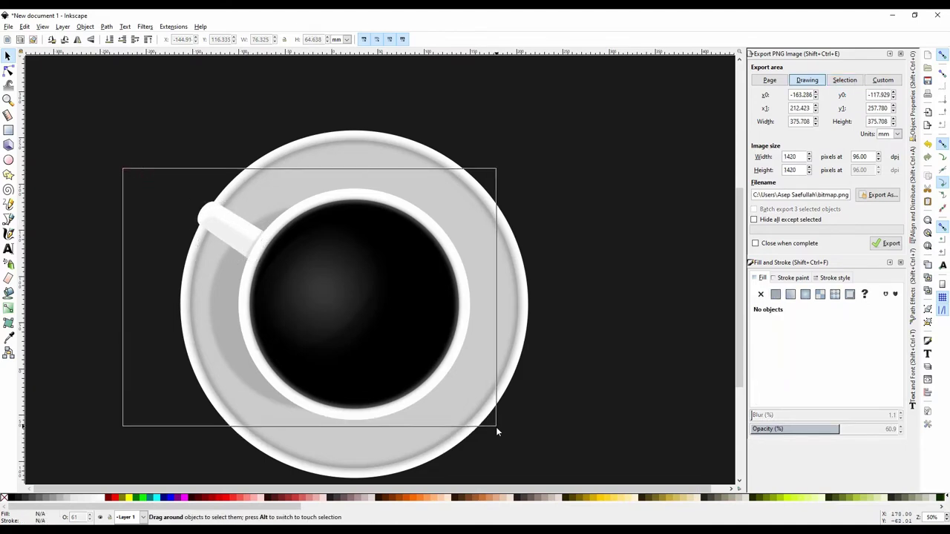
drag(473, 189, 476, 183)
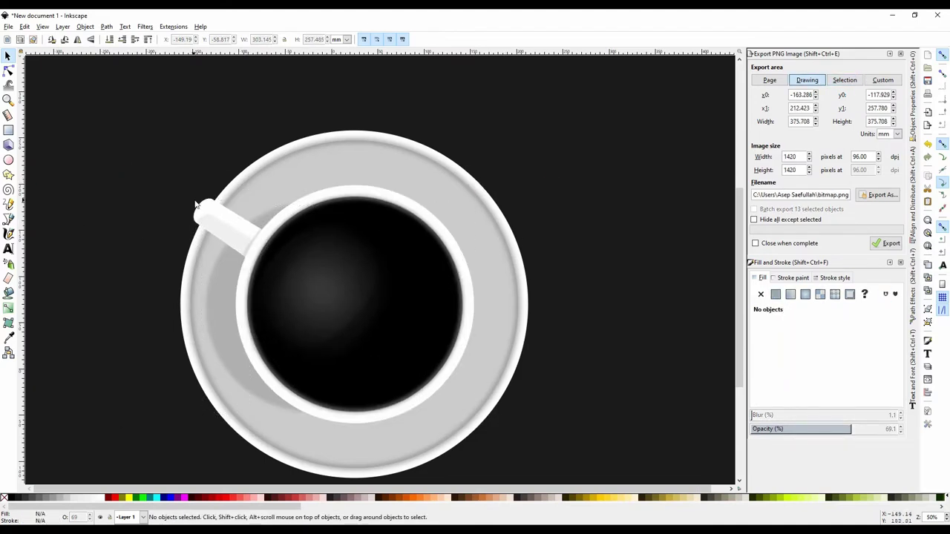
scroll(195, 205, up, 2)
scroll(222, 213, up, 1)
- Tint the strip over the handle medium grey at about 14% opacity
click(223, 214)
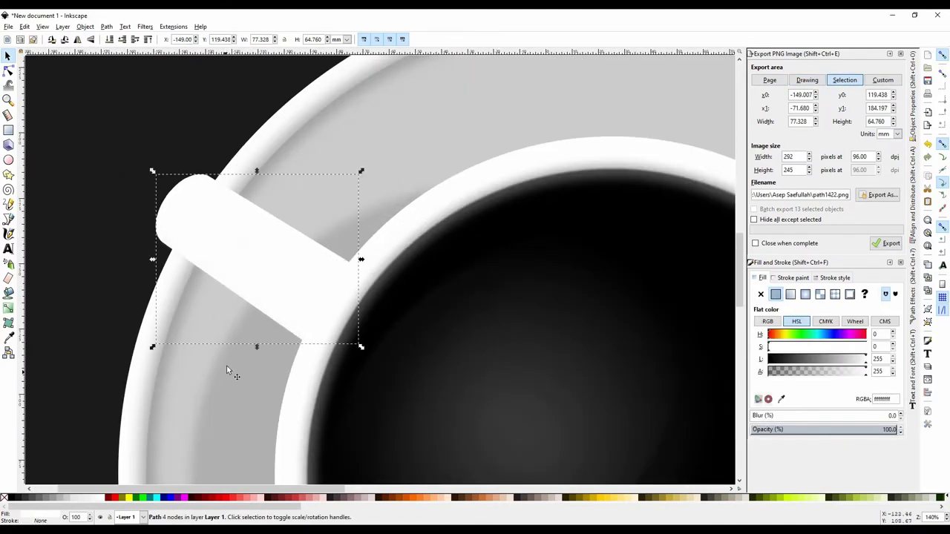
click(858, 359)
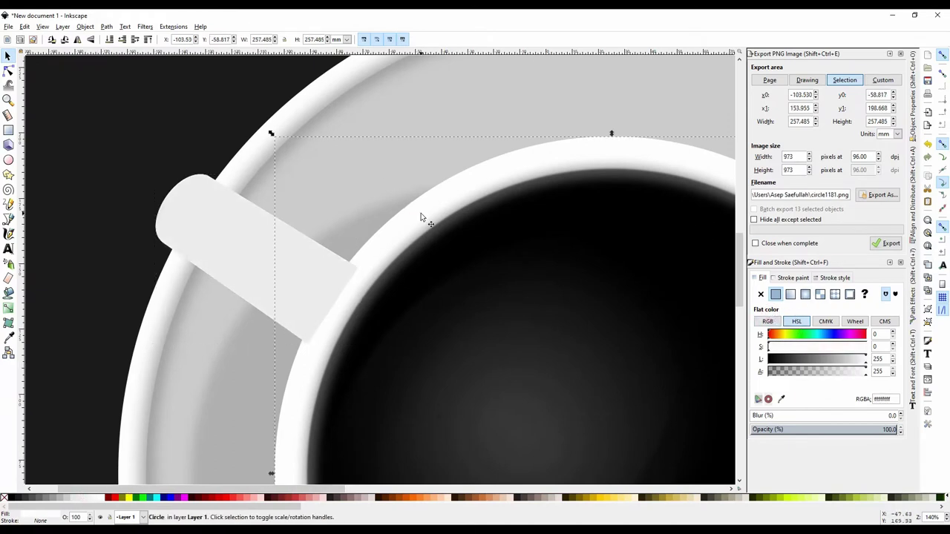
drag(774, 431, 770, 432)
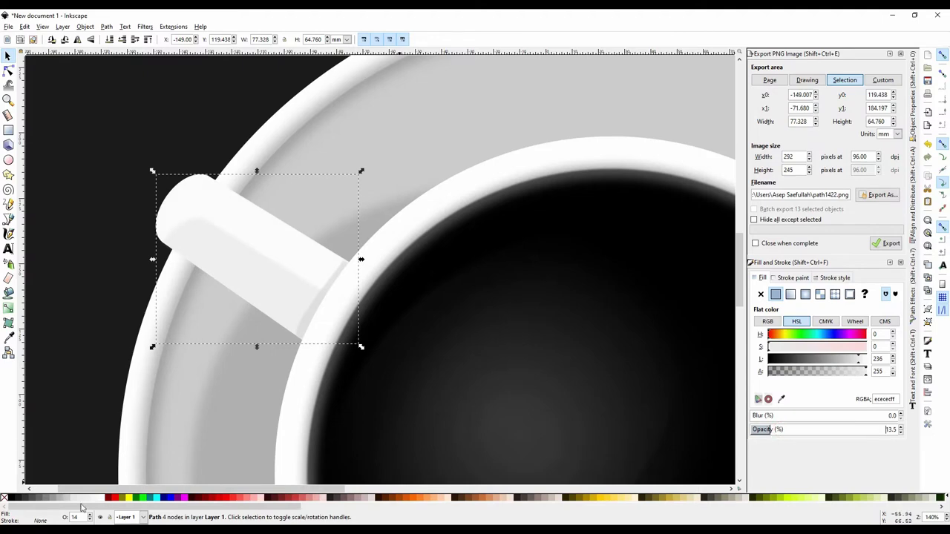
click(58, 500)
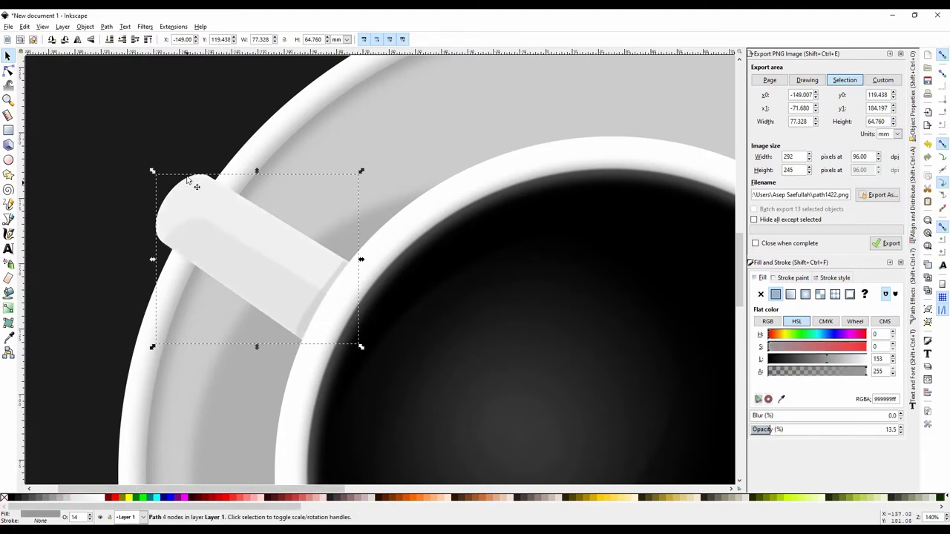
key(Escape)
scroll(162, 209, down, 2)
scroll(148, 193, down, 1)
- Tilt the handle pieces slightly in rotate mode
click(190, 216)
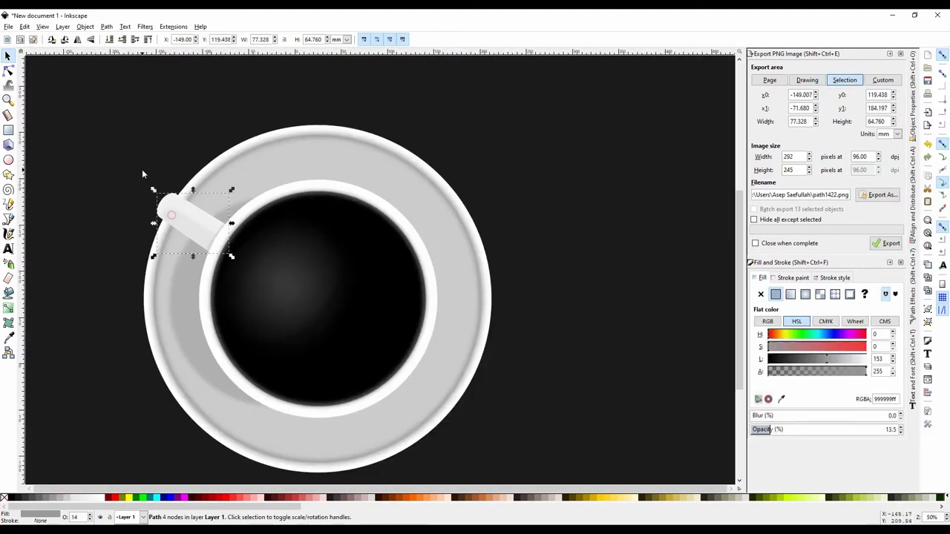
click(220, 239)
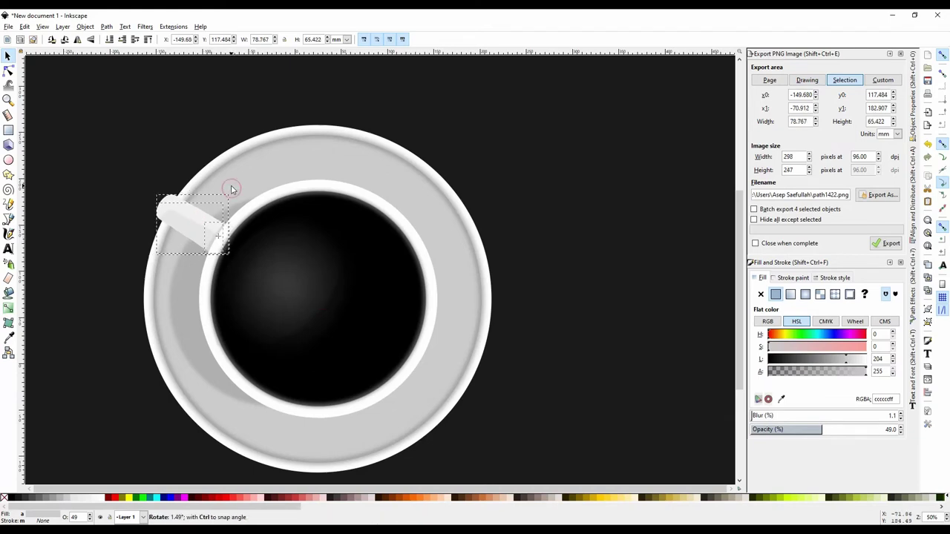
click(495, 279)
scroll(269, 328, up, 1)
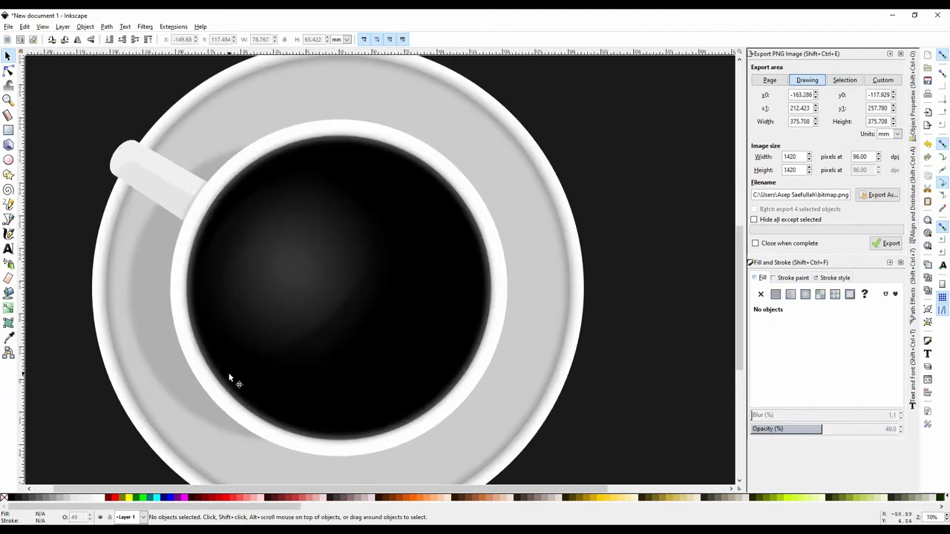
- Give the unfilled circle over the coffee a brown outline
click(139, 334)
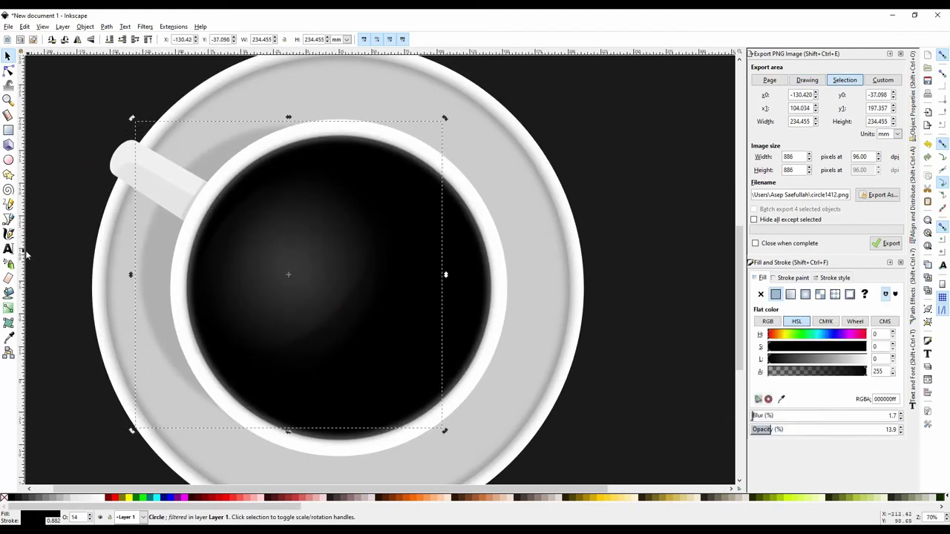
key(Escape)
click(358, 143)
alt+click(413, 184)
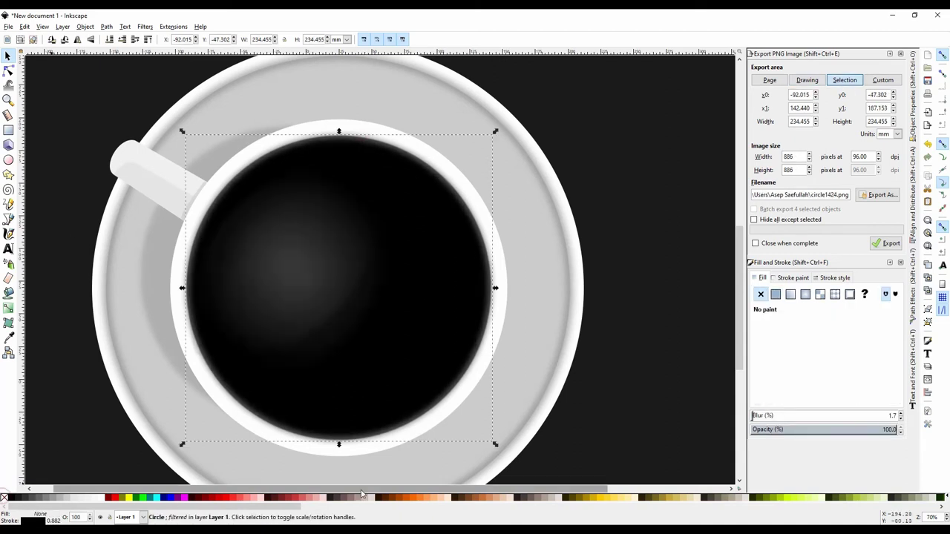
shift+click(408, 501)
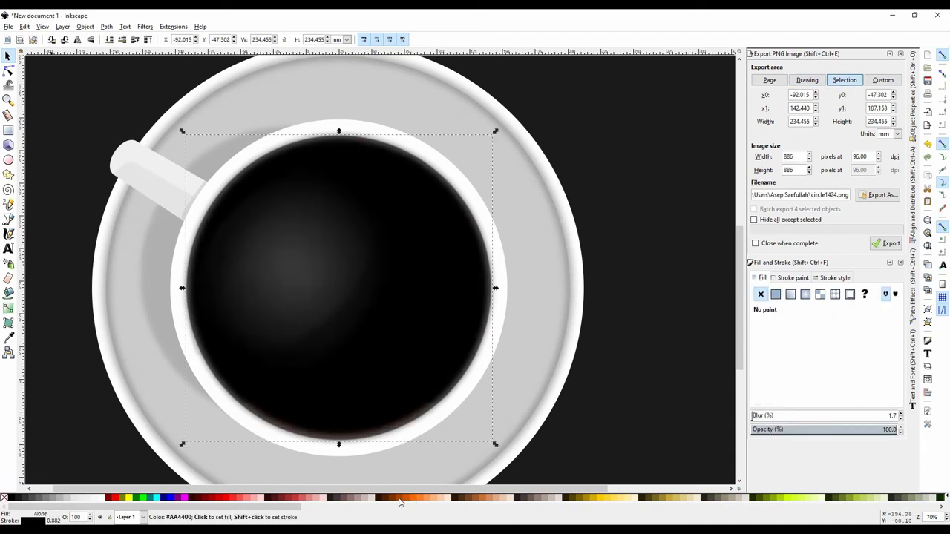
ctrl+click(483, 427)
- Blur the brown rim, settling on a blur of about 1.7
drag(756, 415, 764, 416)
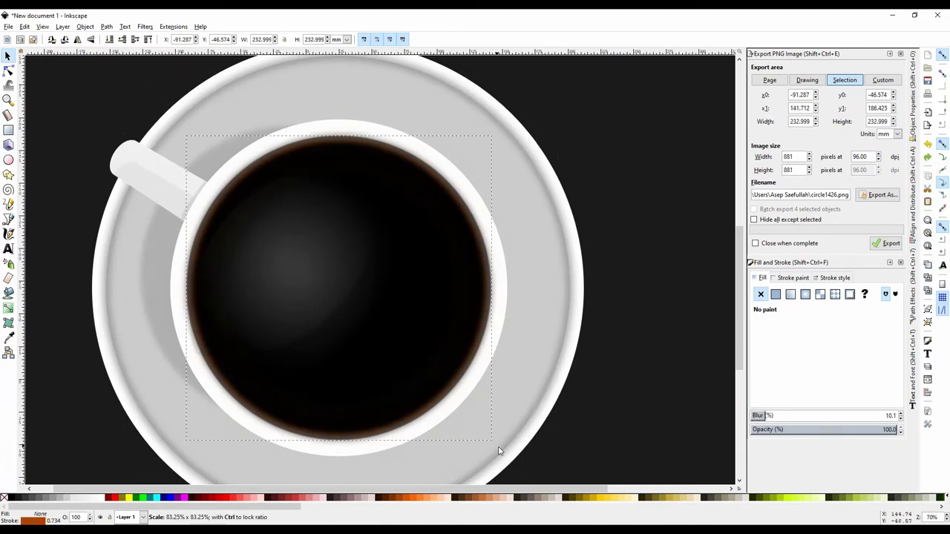
click(756, 417)
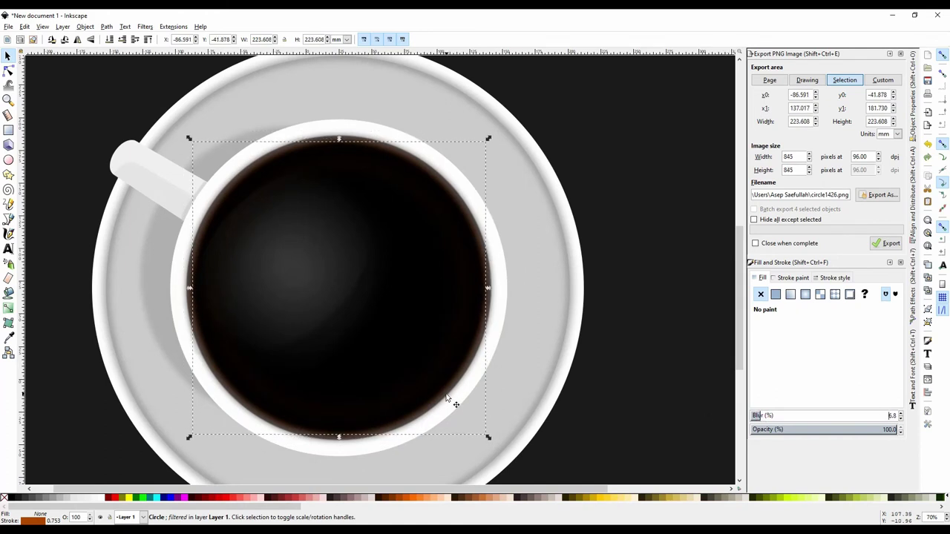
drag(443, 399, 454, 397)
click(667, 371)
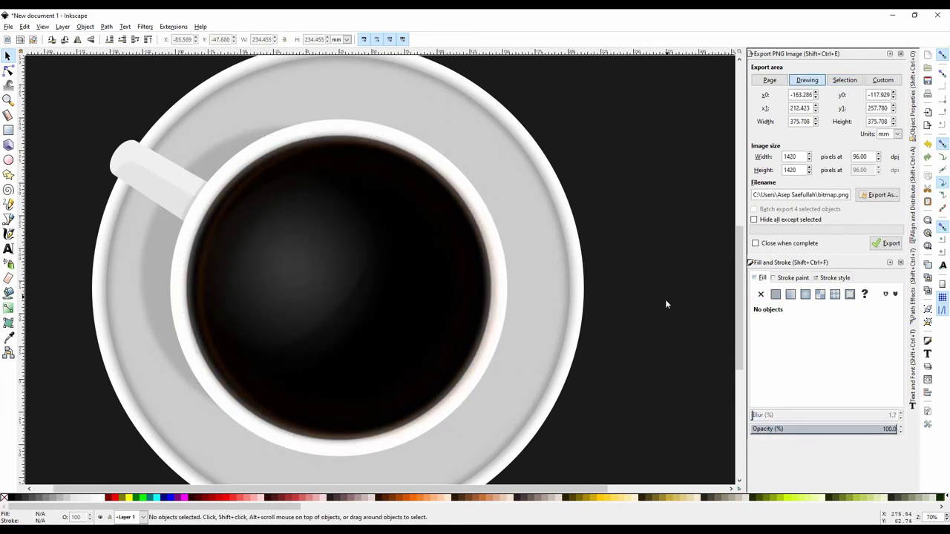
- Try extra blur on the circle inside the cup, then revert it
click(193, 271)
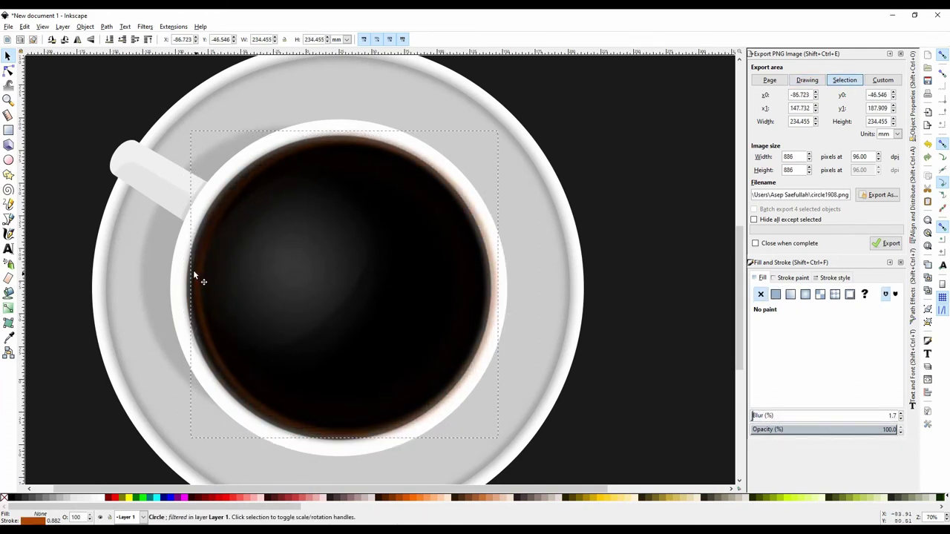
drag(752, 415, 761, 421)
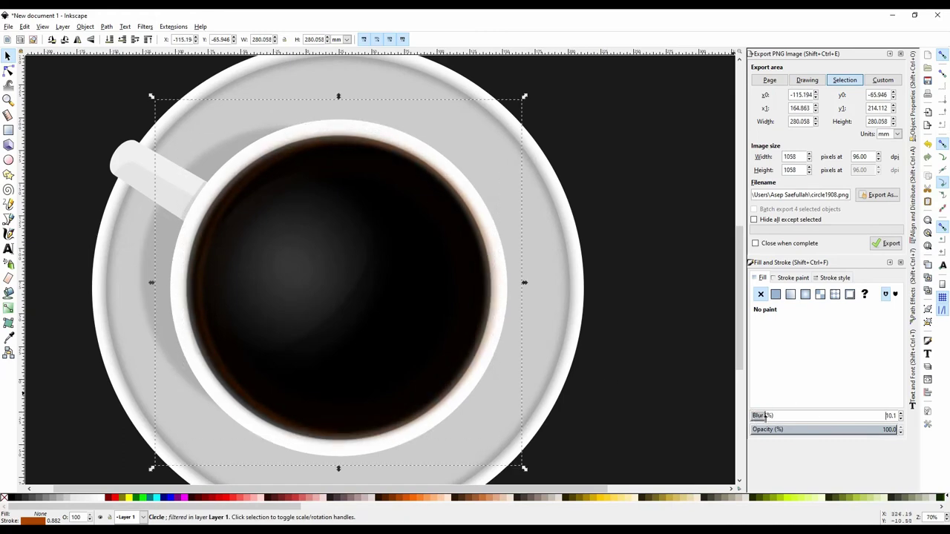
key(ctrl+z)
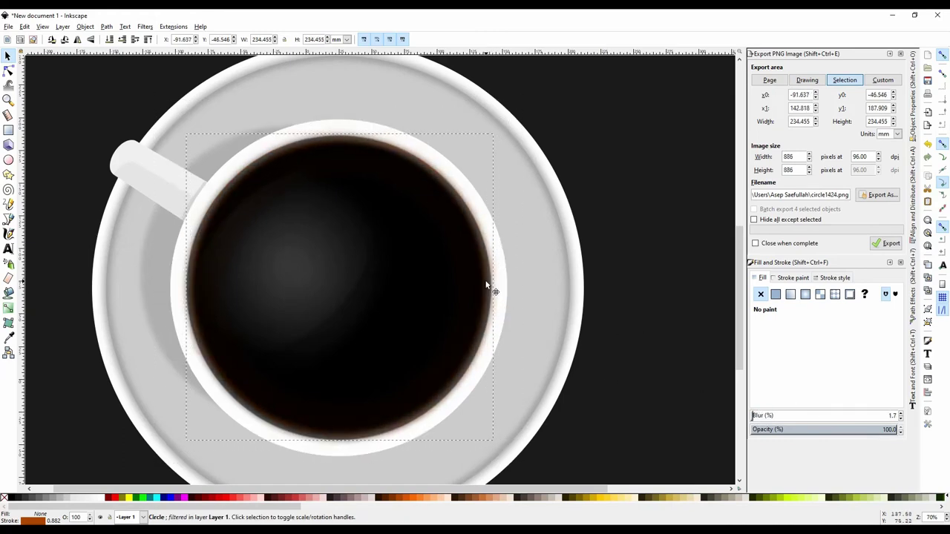
click(615, 251)
scroll(314, 299, down, 1)
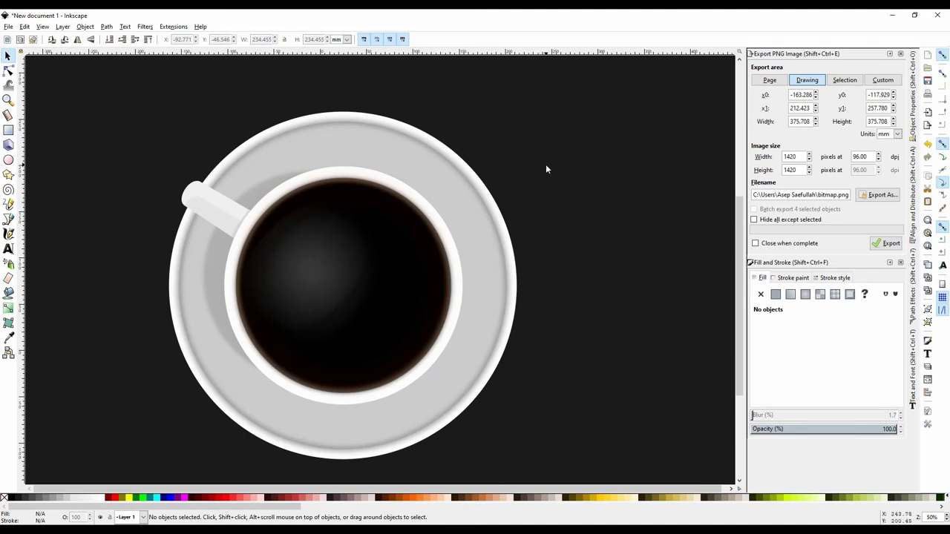
- Draw new calligraphic steam wisps over the coffee
click(9, 233)
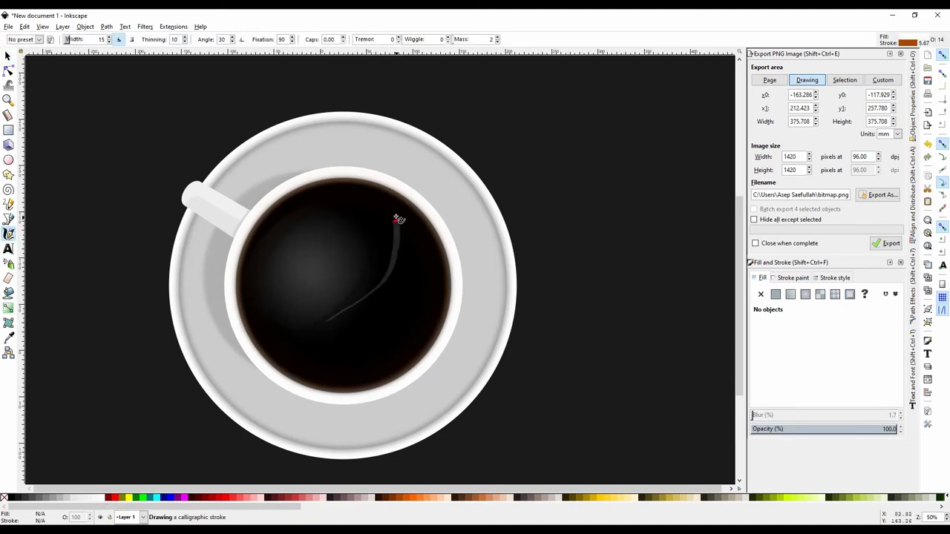
mouse_move(359, 127)
mouse_down()
mouse_move(339, 318)
mouse_move(349, 128)
mouse_move(366, 307)
mouse_up()
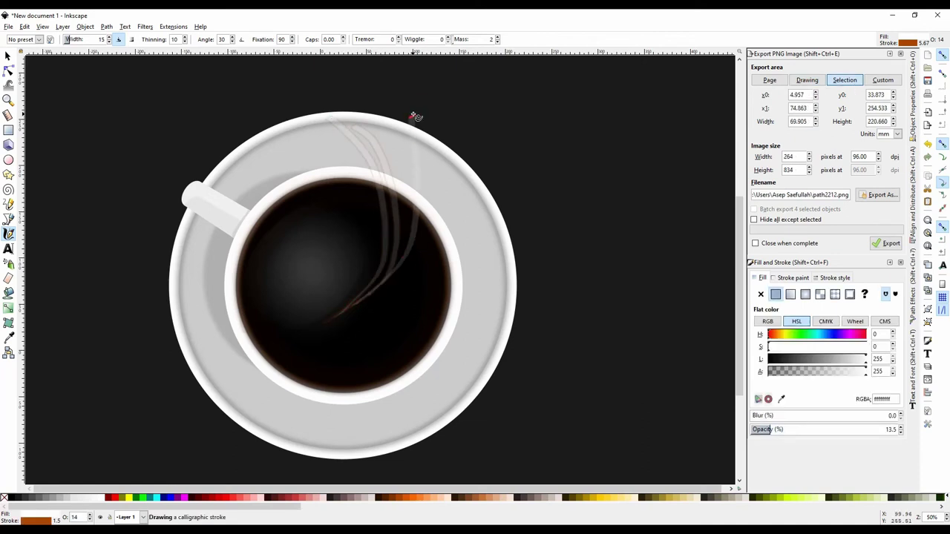
drag(415, 116, 420, 75)
key(s)
- Blur all three steam wisps to about 4.7%, reverting an accidental enlargement
drag(505, 64, 306, 327)
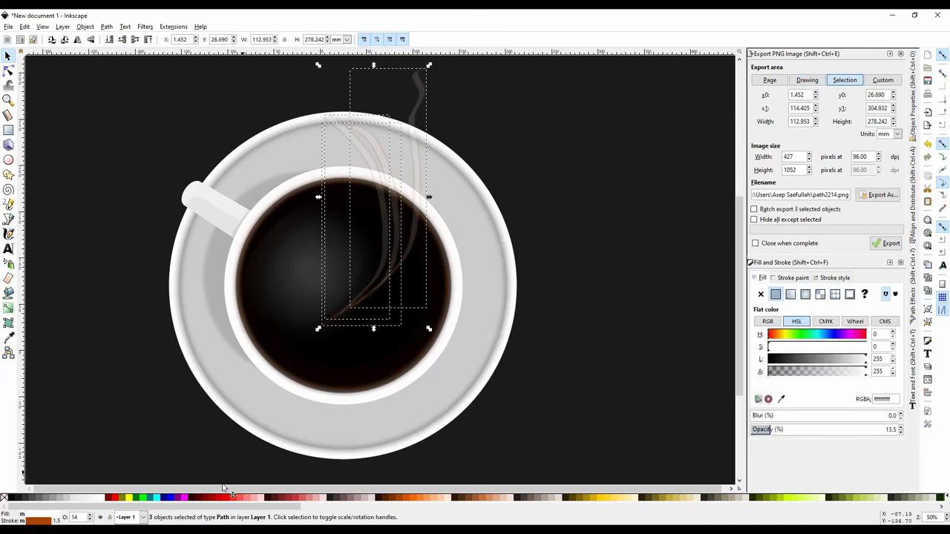
drag(752, 417, 755, 417)
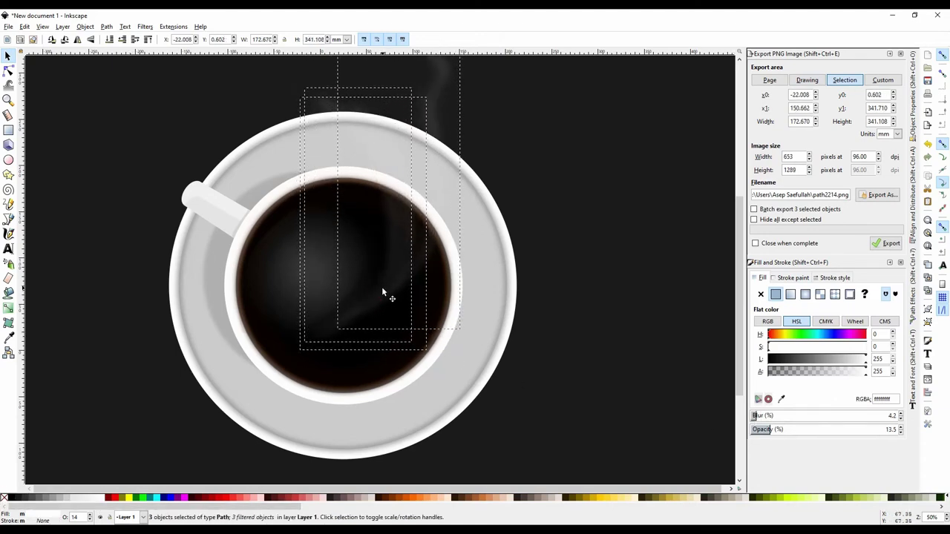
scroll(503, 291, down, 1)
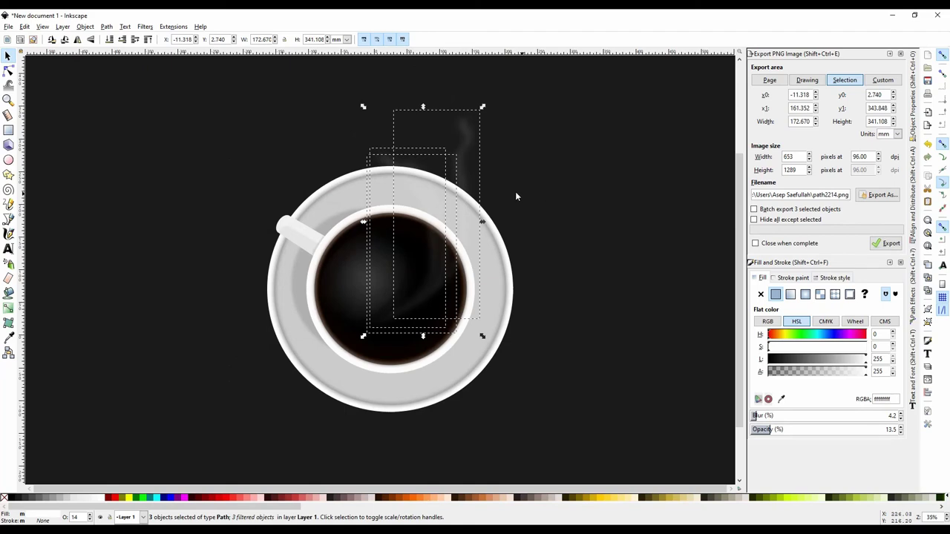
drag(363, 106, 336, 77)
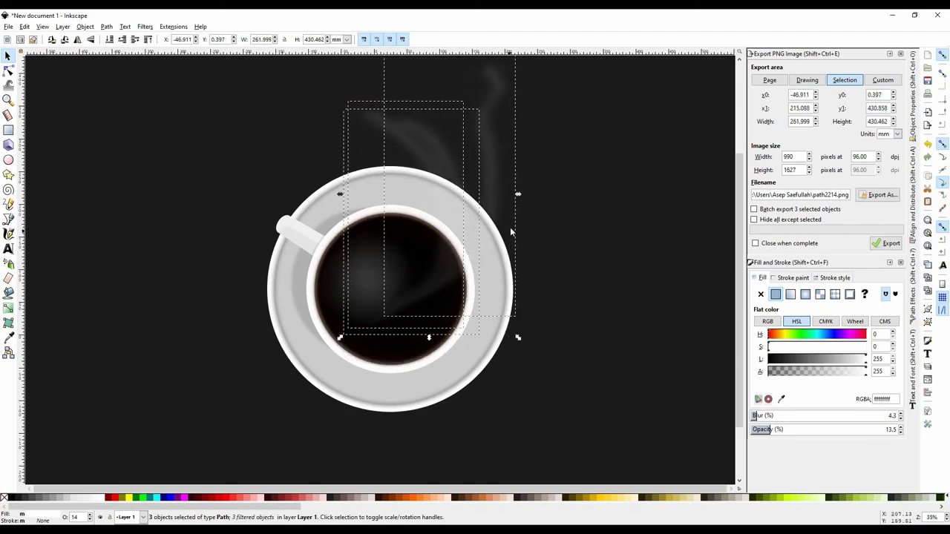
key(ctrl+z)
- Inspect individual steam wisps and their nodes
click(567, 197)
click(421, 170)
click(8, 70)
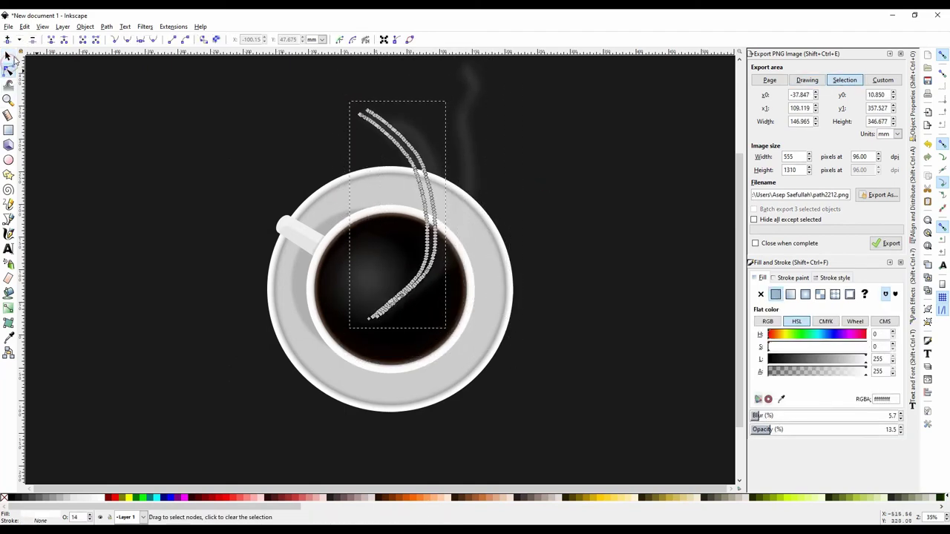
click(467, 138)
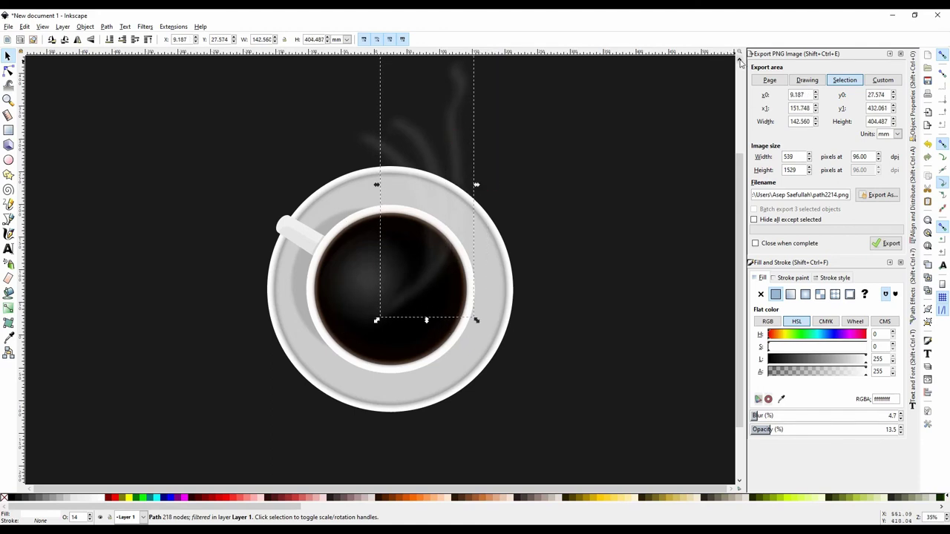
scroll(438, 165, up, 3)
key(Escape)
- Draw a new calligraphic steam wisp rising from the coffee
click(438, 166)
click(9, 233)
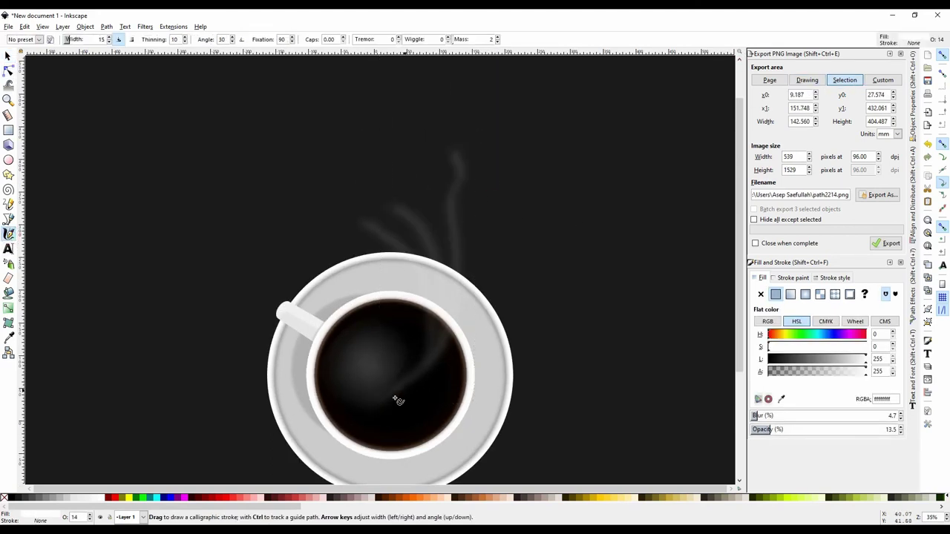
drag(393, 291, 447, 320)
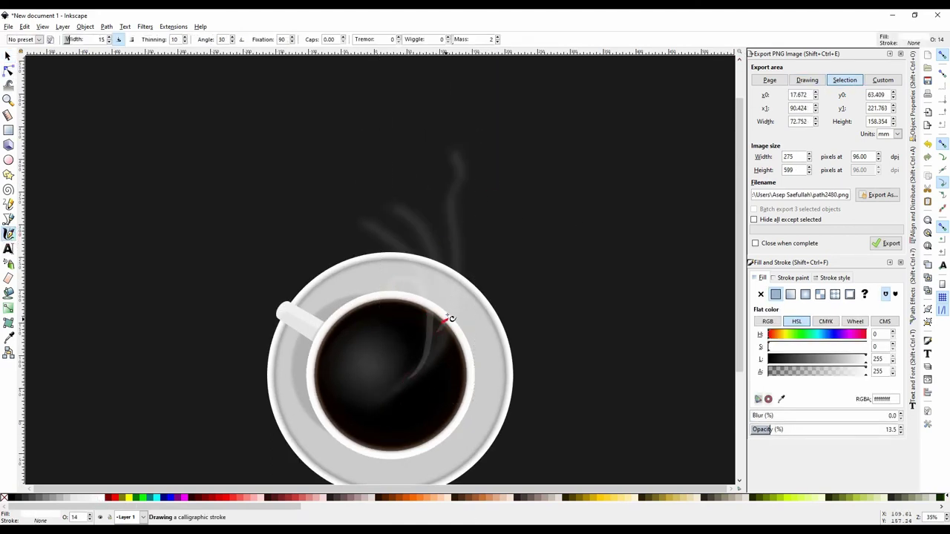
key(s)
- Blur the two newest steam wisps strongly, to about 10
drag(312, 137, 545, 386)
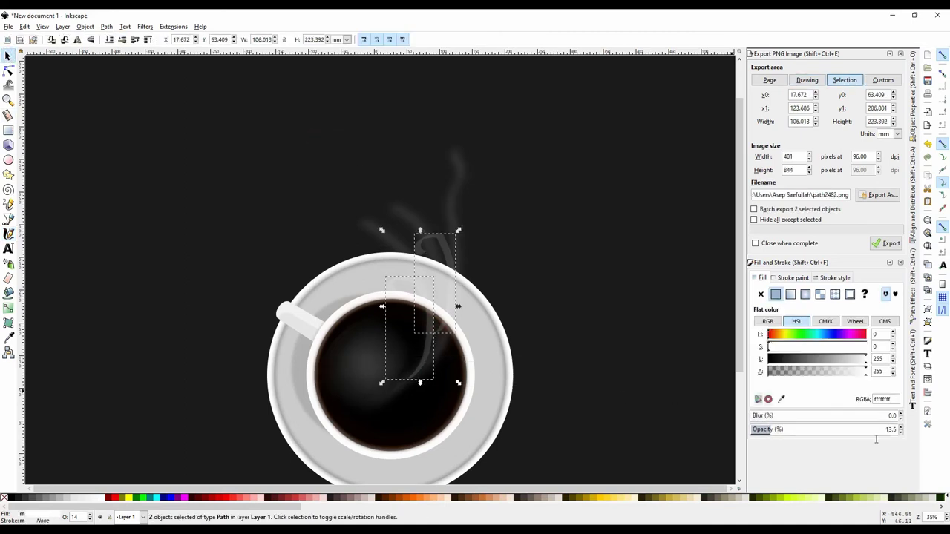
click(757, 417)
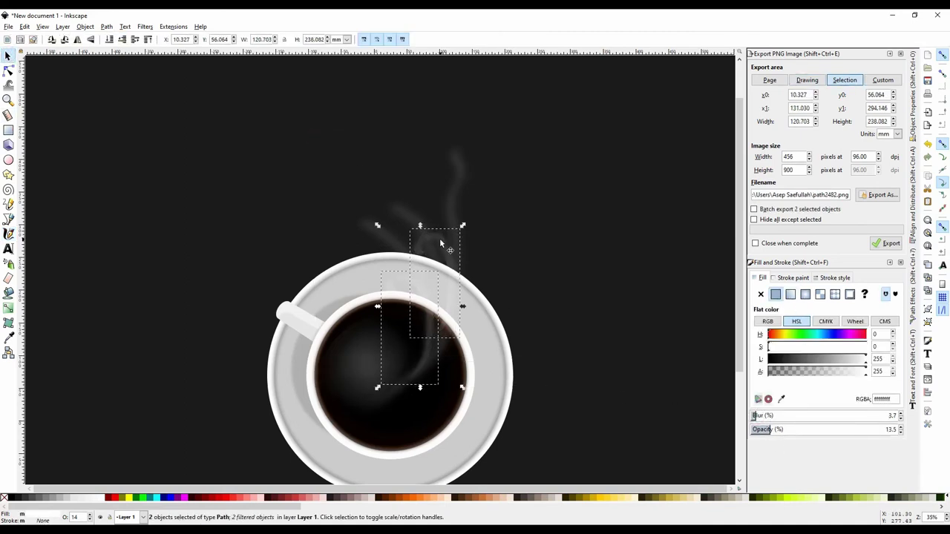
drag(758, 417, 766, 417)
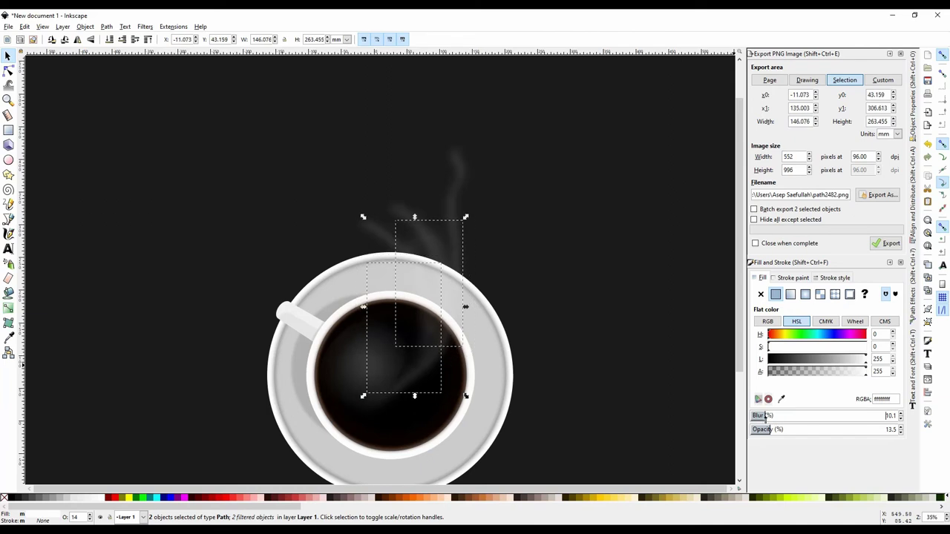
click(450, 198)
- Nudge the 218-node steam wisp slightly down into place
click(421, 146)
click(424, 192)
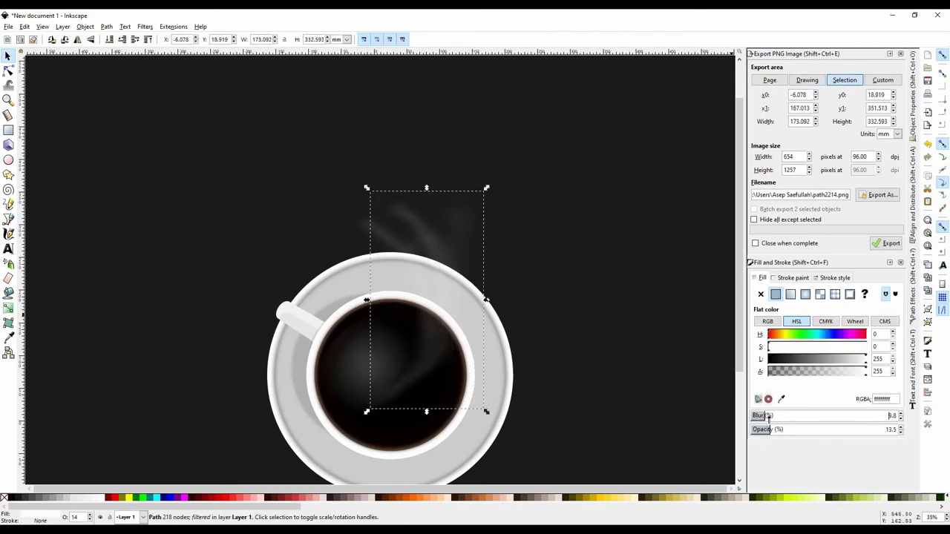
drag(447, 290, 439, 358)
click(378, 177)
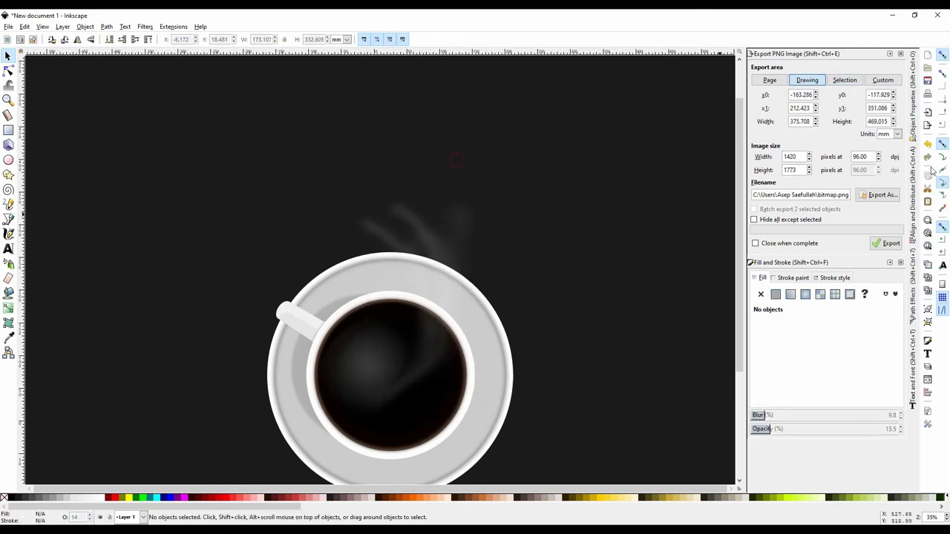
drag(314, 168, 556, 413)
click(436, 370)
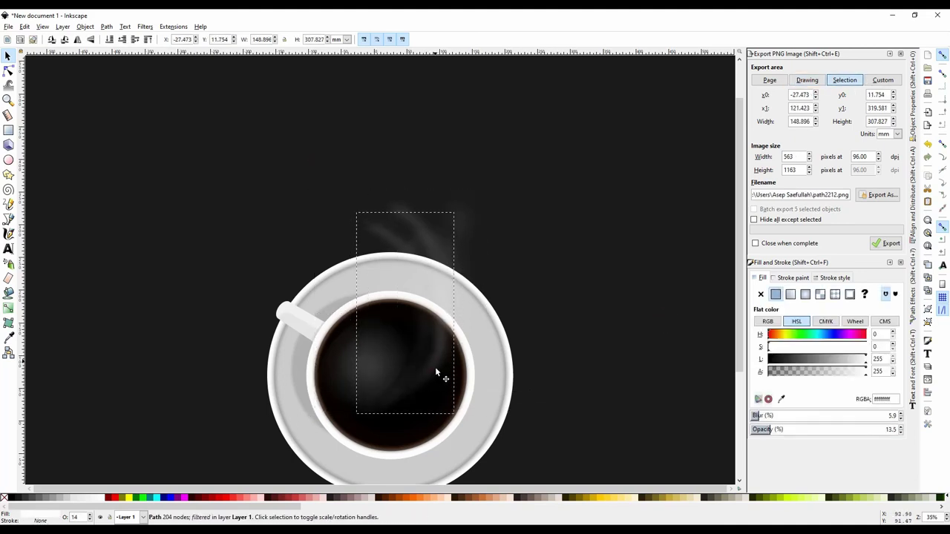
click(665, 314)
- Compare the blur of individual steam wisps
scroll(435, 227, down, 1)
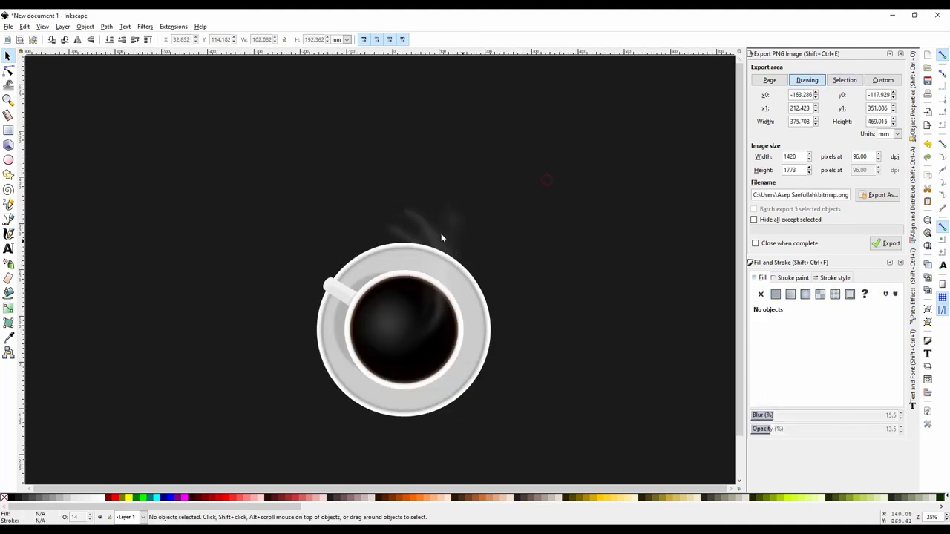
click(441, 234)
click(425, 229)
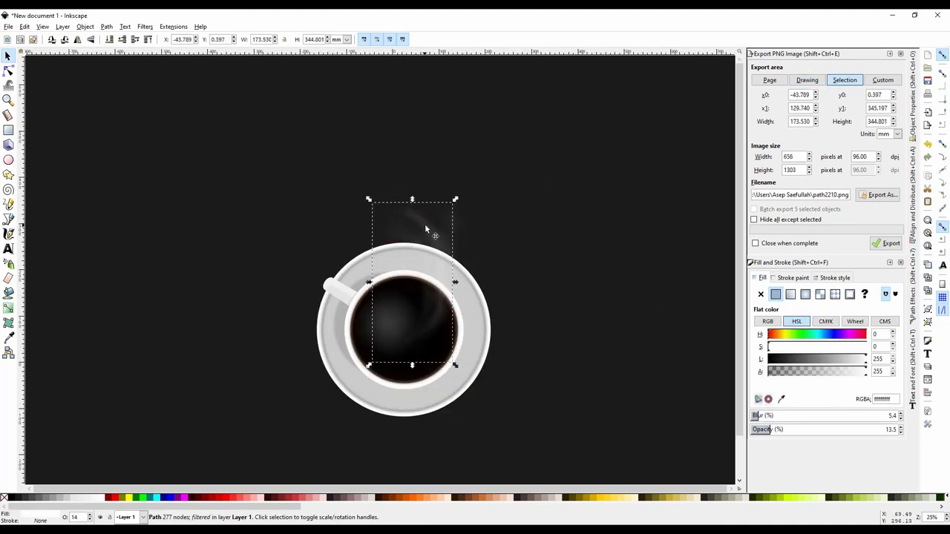
key(Escape)
scroll(445, 315, down, 2)
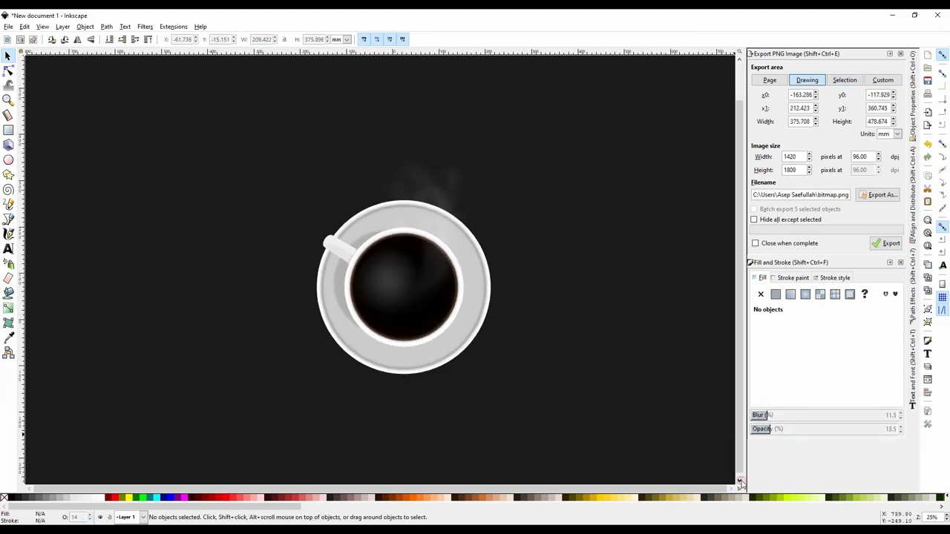
scroll(446, 312, up, 1)
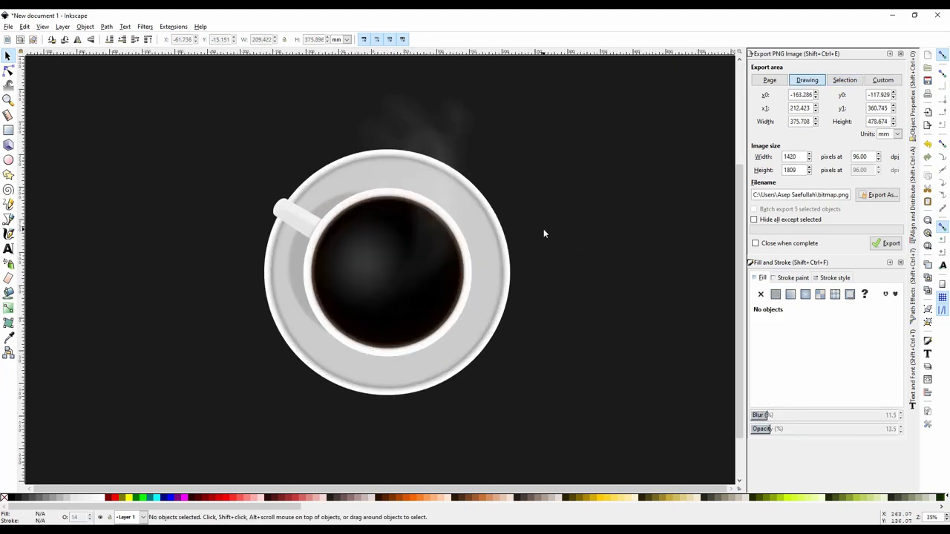
click(8, 248)
- Type a 64 pt caption below the saucer
click(206, 39)
click(190, 280)
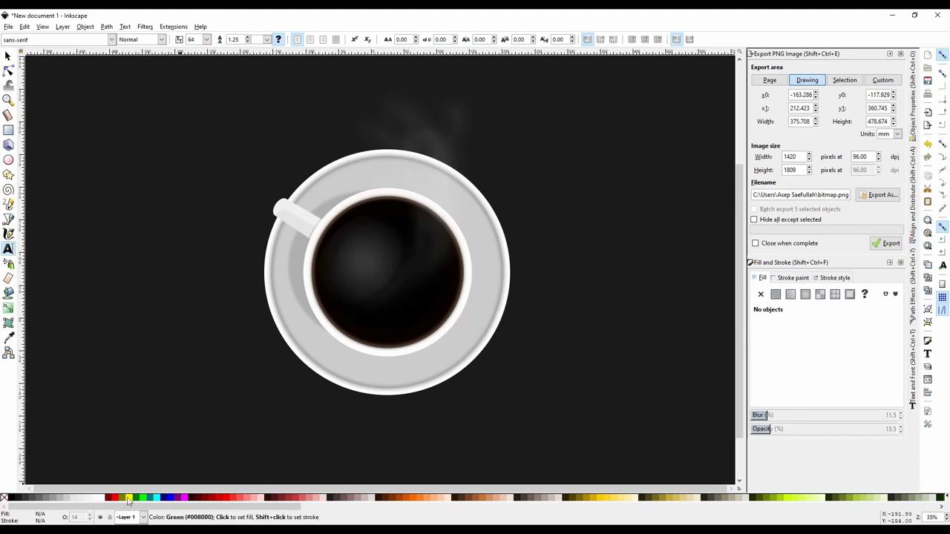
click(274, 429)
text(COFFEE)
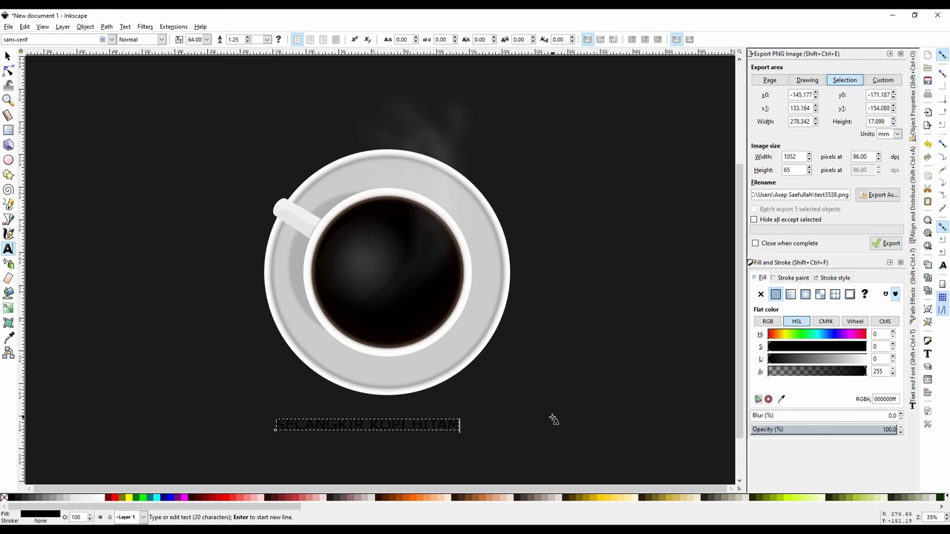
- Make the caption white, centre it under the saucer and enlarge it slightly
click(8, 56)
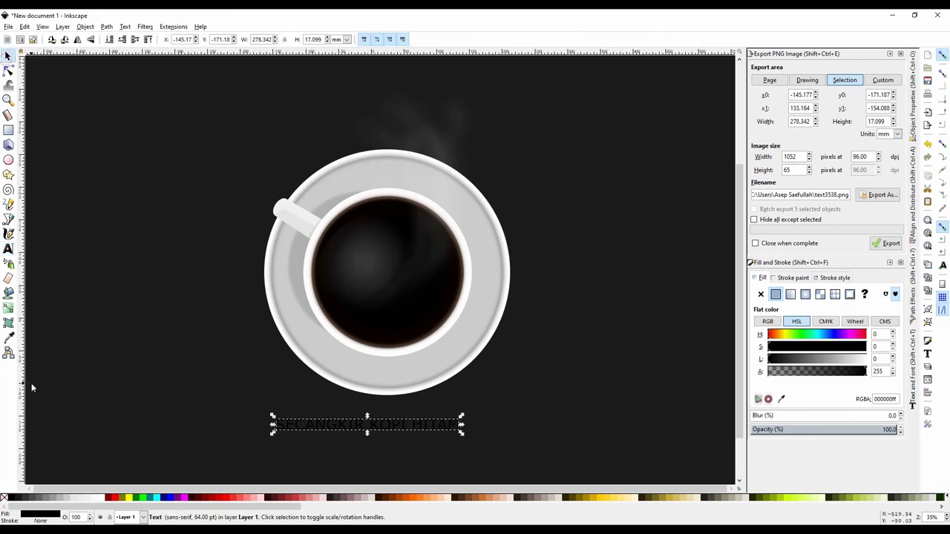
click(100, 496)
drag(403, 432, 422, 428)
click(423, 428)
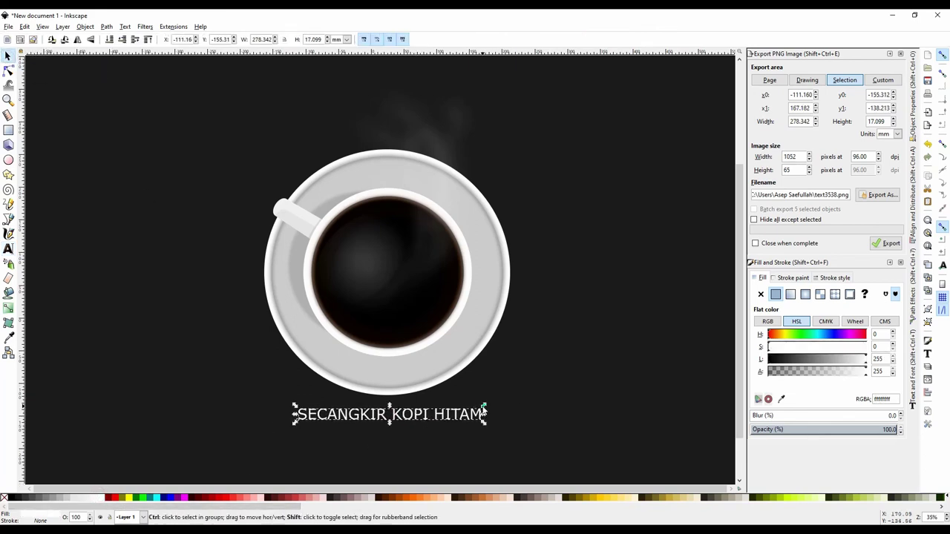
key(greater)
key(greater)
key(greater)
click(626, 345)
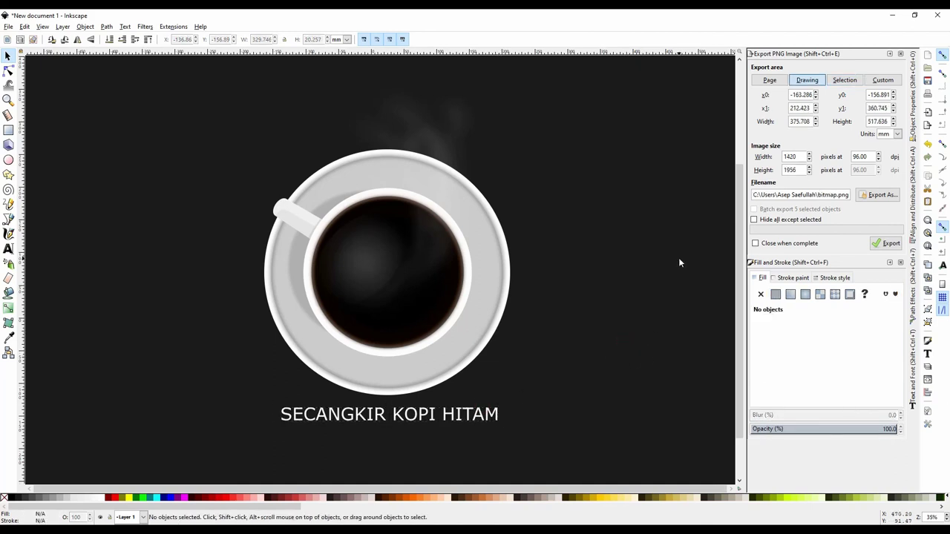
ctrl+scroll(428, 272, up, 1)
ctrl+scroll(428, 271, up, 1)
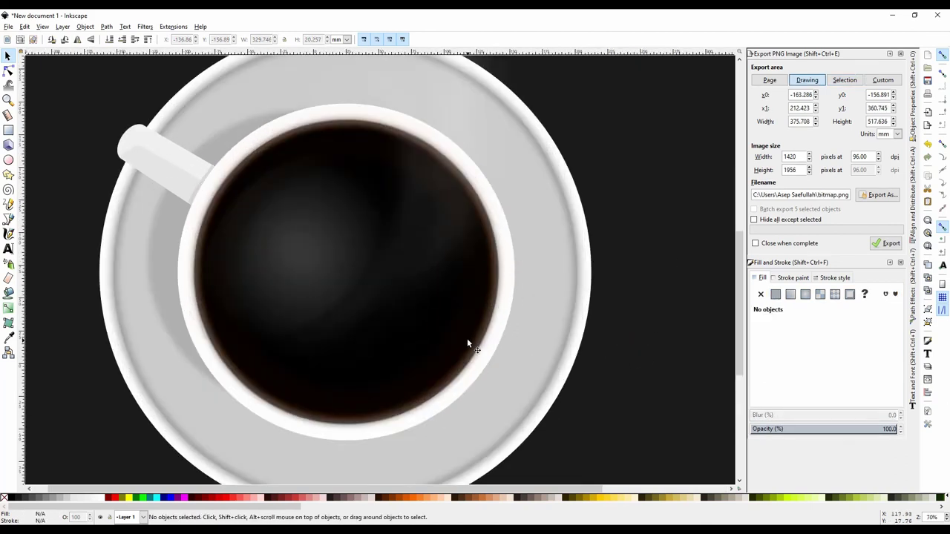
ctrl+scroll(462, 399, down, 1)
ctrl+scroll(460, 398, down, 1)
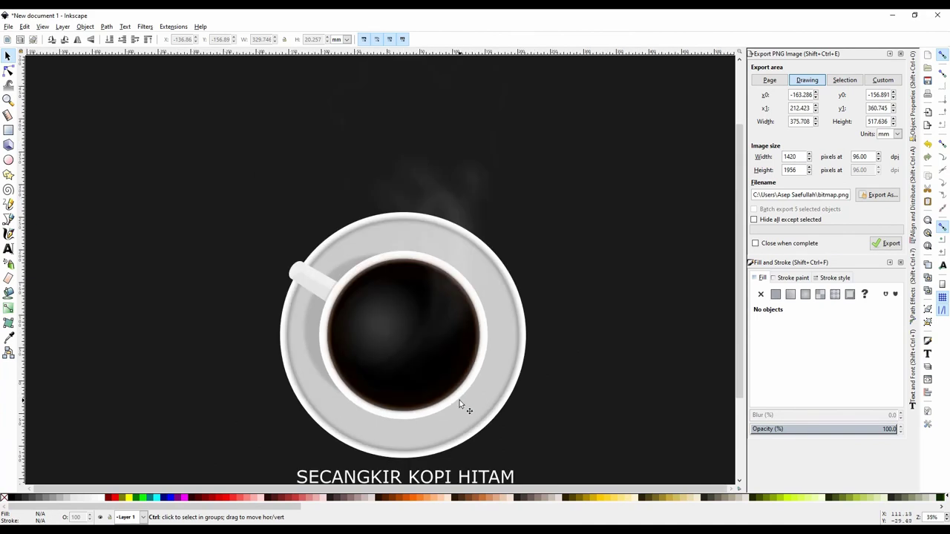
ctrl+scroll(646, 479, up, 1)
click(740, 480)
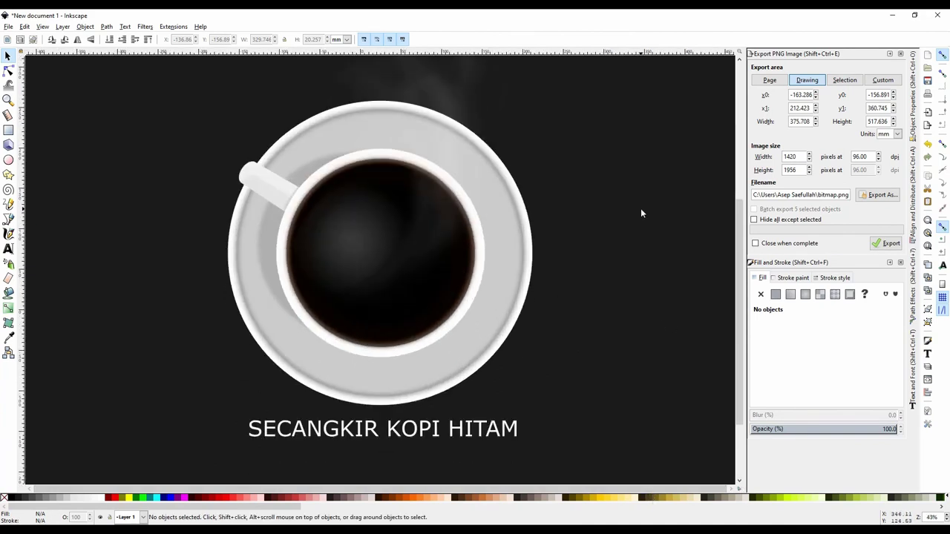